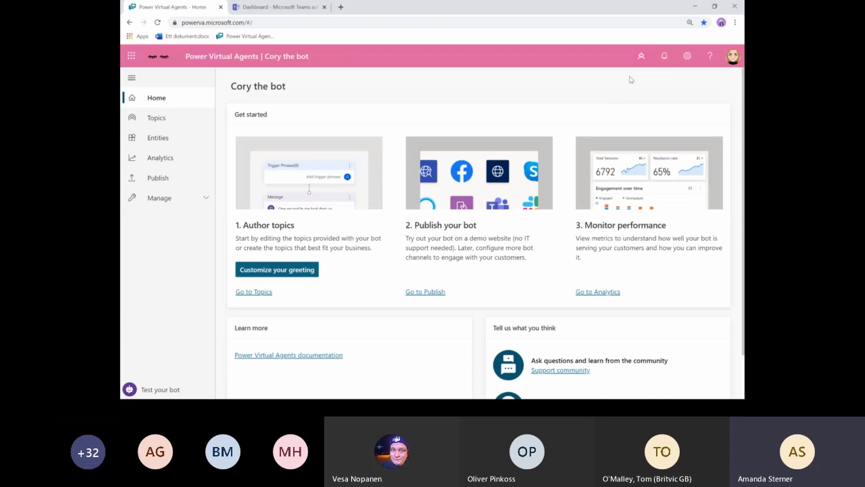
{"action": "left_click", "coordinate": [642, 57]}
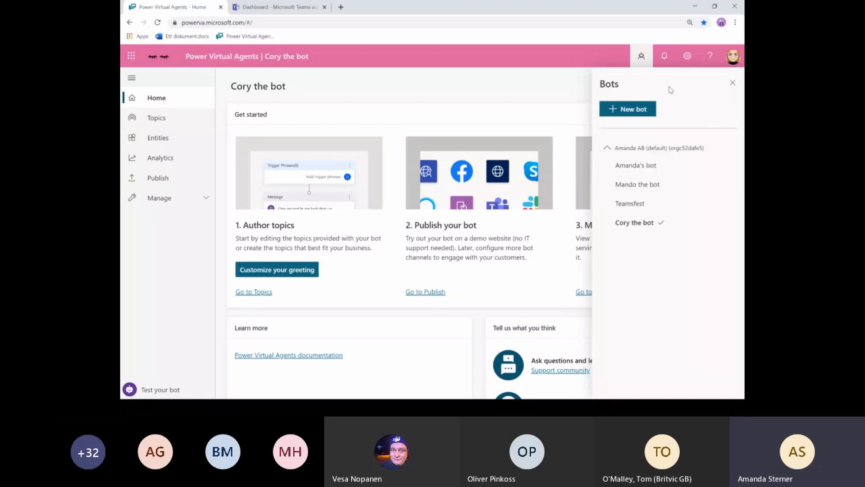
{"action": "left_click", "coordinate": [641, 56]}
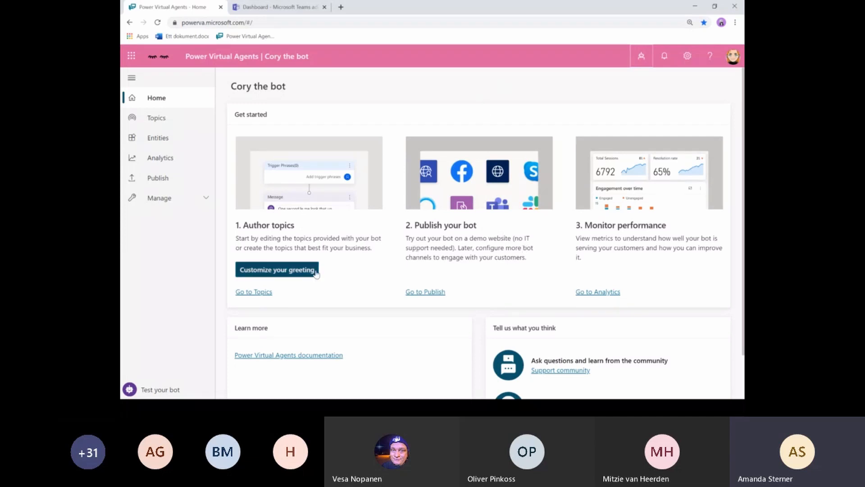
- Open the Greeting topic's canvas and bring up the node types to add after its last message
{"action": "left_click", "coordinate": [291, 275]}
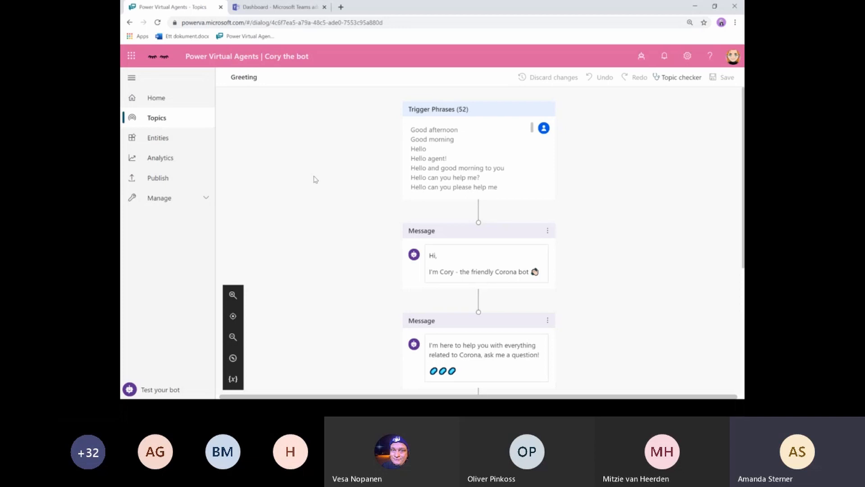
{"action": "scroll", "coordinate": [498, 266], "scroll_direction": "down", "scroll_amount": 1}
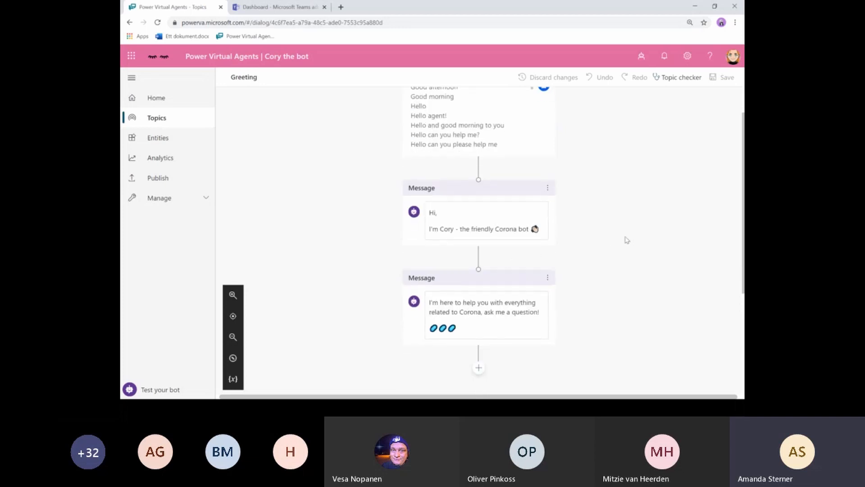
{"action": "scroll", "coordinate": [623, 232], "scroll_direction": "up", "scroll_amount": 1}
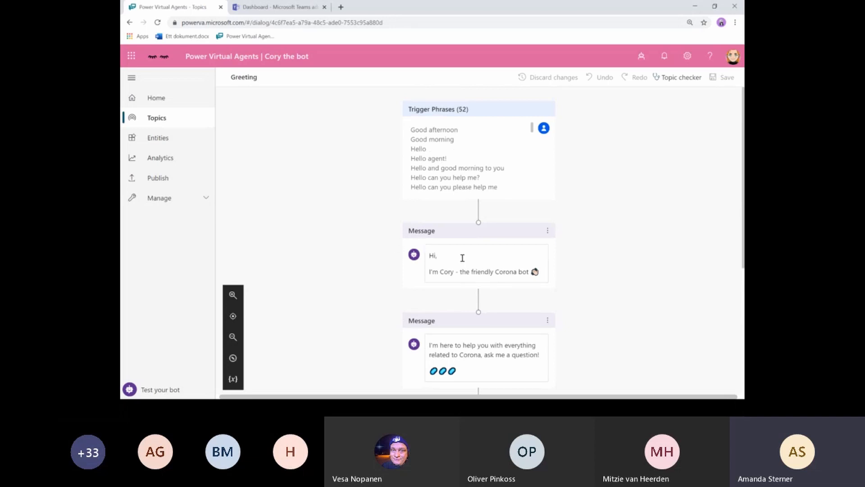
{"action": "scroll", "coordinate": [463, 255], "scroll_direction": "down", "scroll_amount": 2}
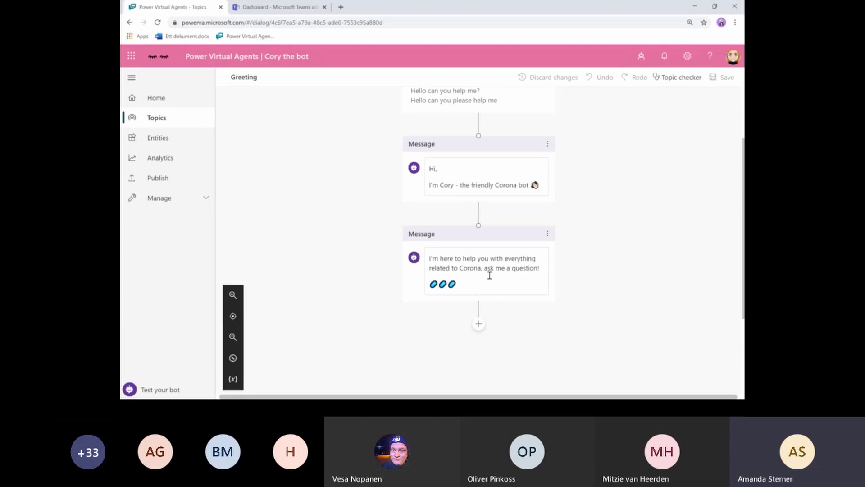
{"action": "scroll", "coordinate": [490, 276], "scroll_direction": "up", "scroll_amount": 1}
{"action": "scroll", "coordinate": [410, 239], "scroll_direction": "down", "scroll_amount": 3}
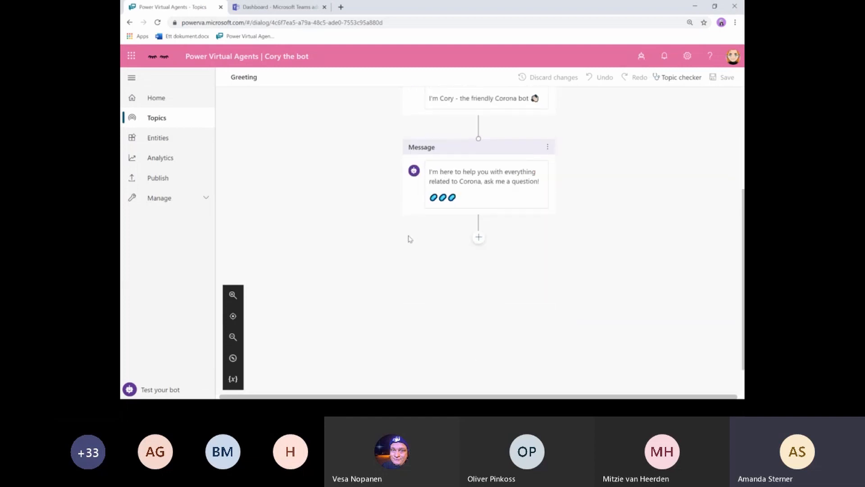
{"action": "left_click", "coordinate": [478, 239]}
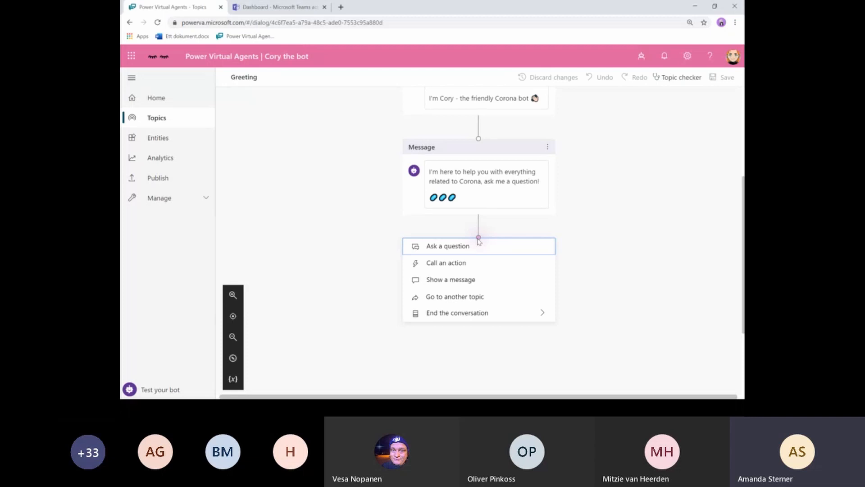
- Append a third message, 'Ask me about working from home :)', to the Greeting topic and save it
{"action": "left_click", "coordinate": [442, 283]}
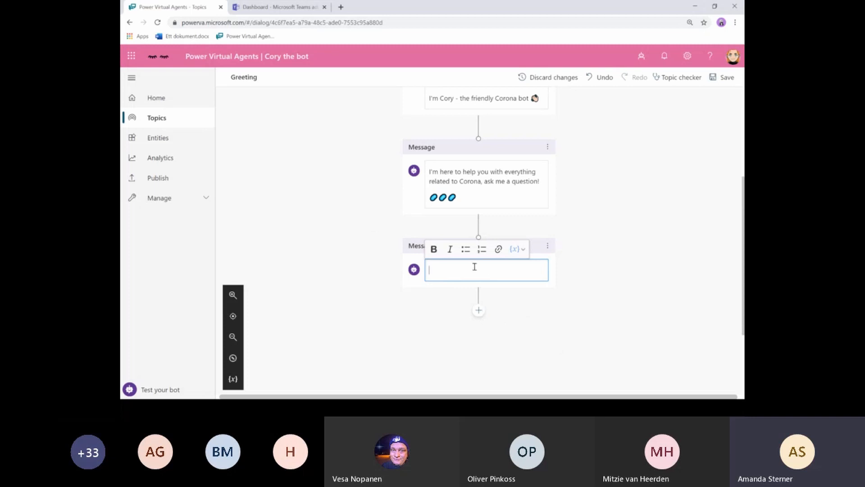
{"action": "type", "text": "Ask me"}
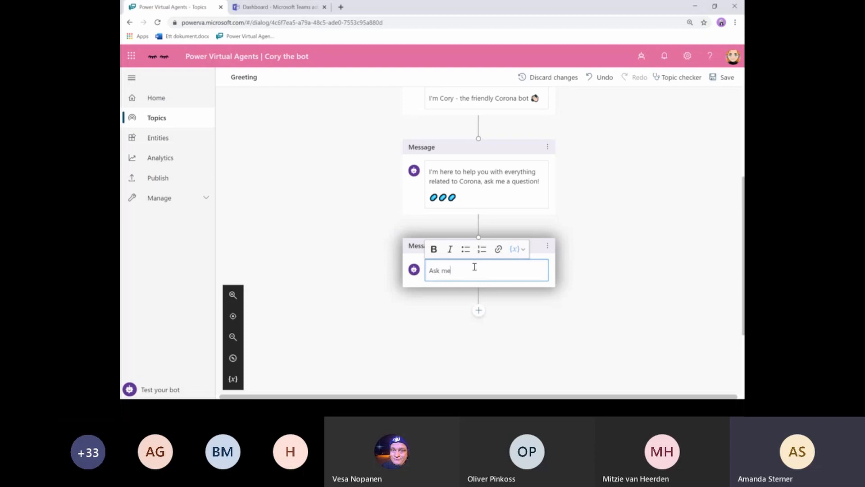
{"action": "type", "text": " about working from home :"}
{"action": "scroll", "coordinate": [574, 210], "scroll_direction": "up", "scroll_amount": 1}
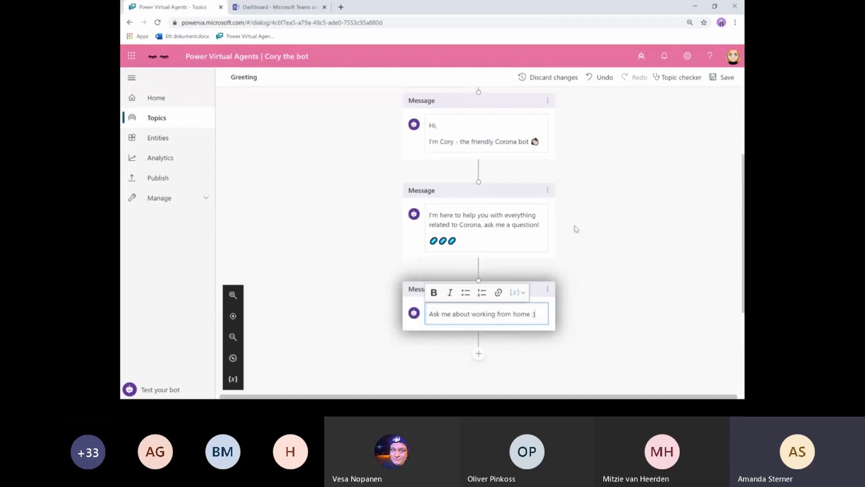
{"action": "left_click", "coordinate": [723, 77]}
{"action": "scroll", "coordinate": [585, 212], "scroll_direction": "down", "scroll_amount": 1}
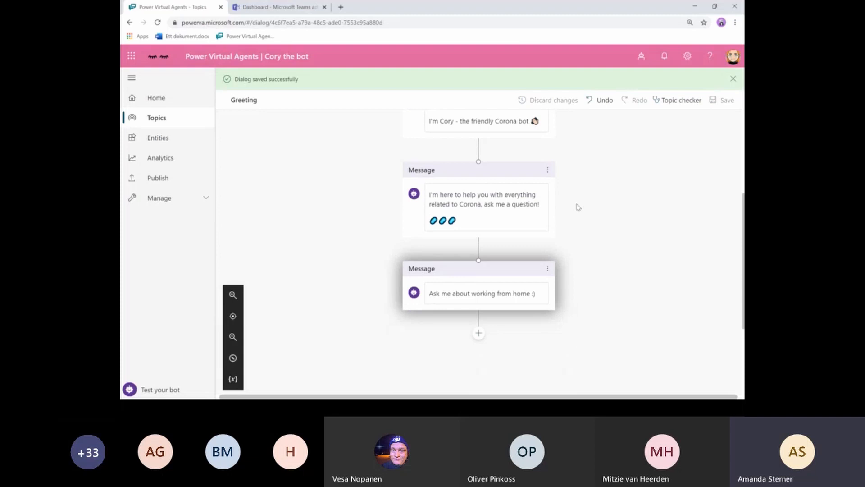
{"action": "scroll", "coordinate": [578, 207], "scroll_direction": "up", "scroll_amount": 1}
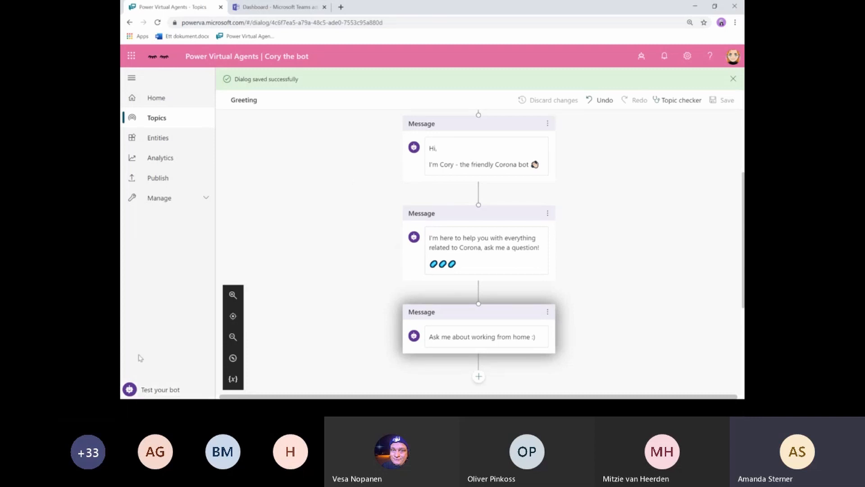
- Send 'Hi' in the test chat, confirm all three greeting replies come back, then close it
{"action": "left_click", "coordinate": [139, 391]}
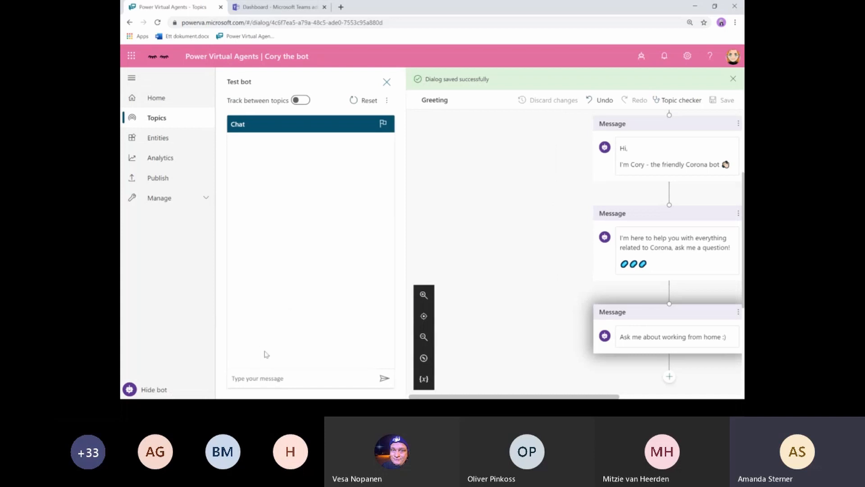
{"action": "left_click", "coordinate": [245, 382]}
{"action": "type", "text": "Hi"}
{"action": "key", "text": "Return"}
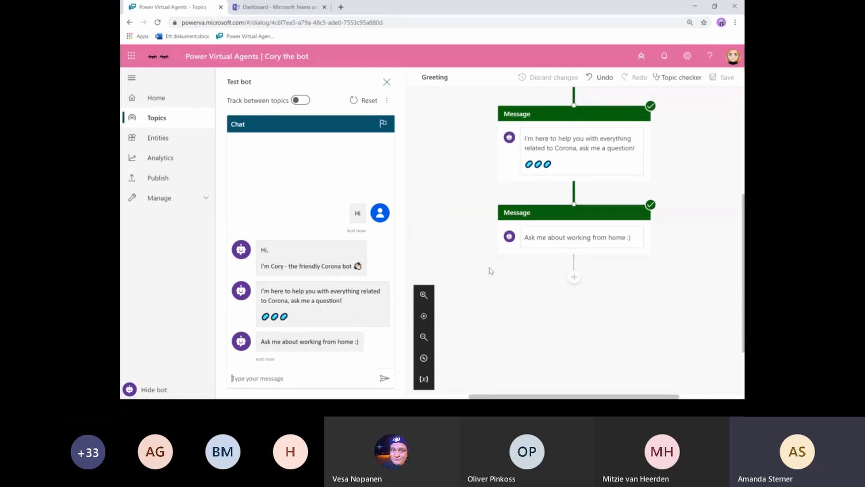
{"action": "scroll", "coordinate": [484, 193], "scroll_direction": "up", "scroll_amount": 1}
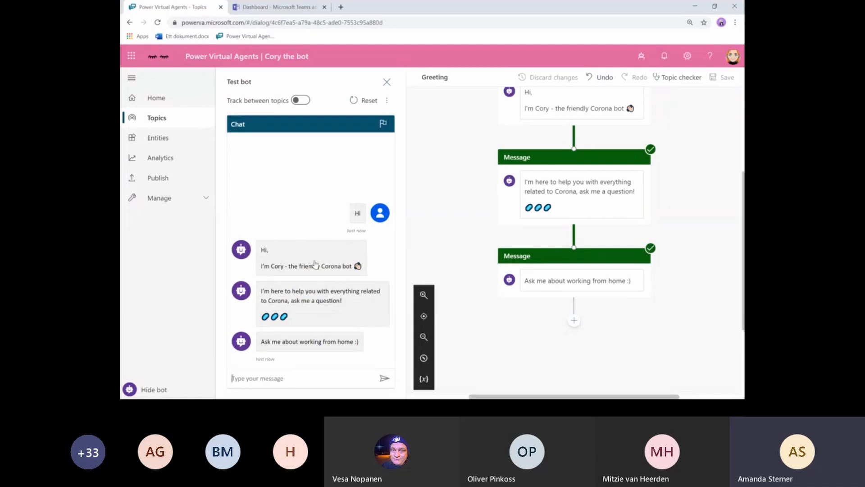
{"action": "scroll", "coordinate": [525, 196], "scroll_direction": "up", "scroll_amount": 1}
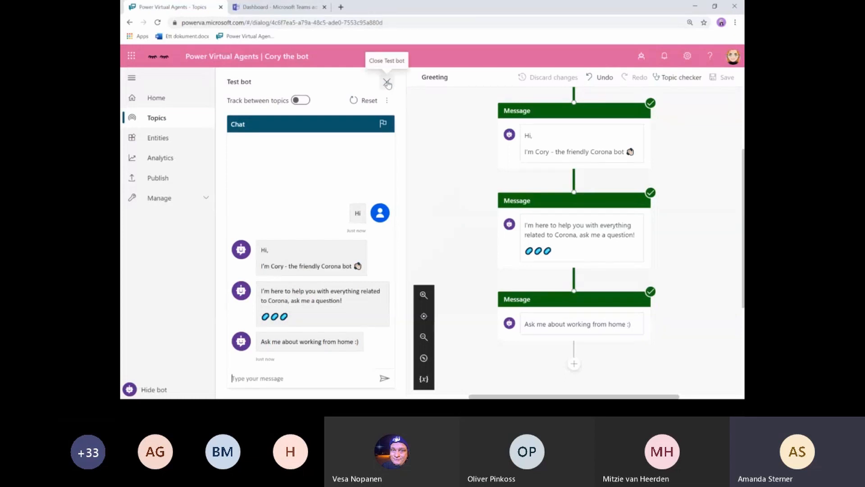
{"action": "left_click", "coordinate": [388, 83]}
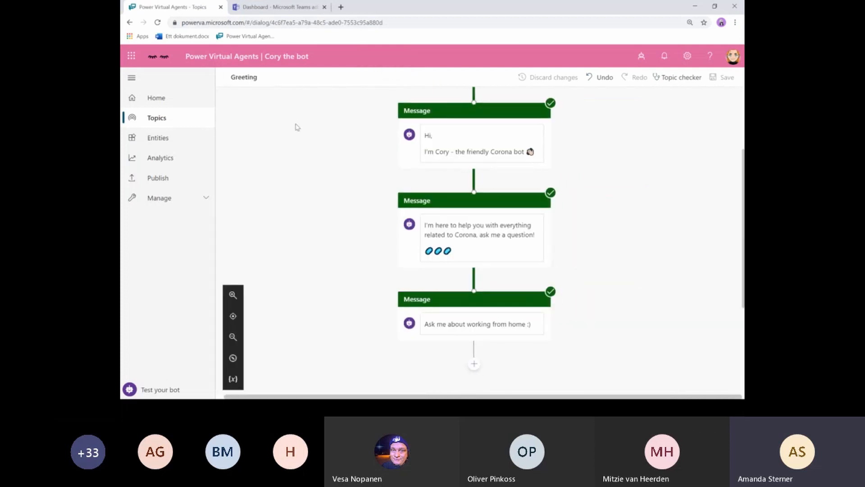
- Return to the Topics list showing the 4 user topics and 8 system topics
{"action": "left_click", "coordinate": [153, 121]}
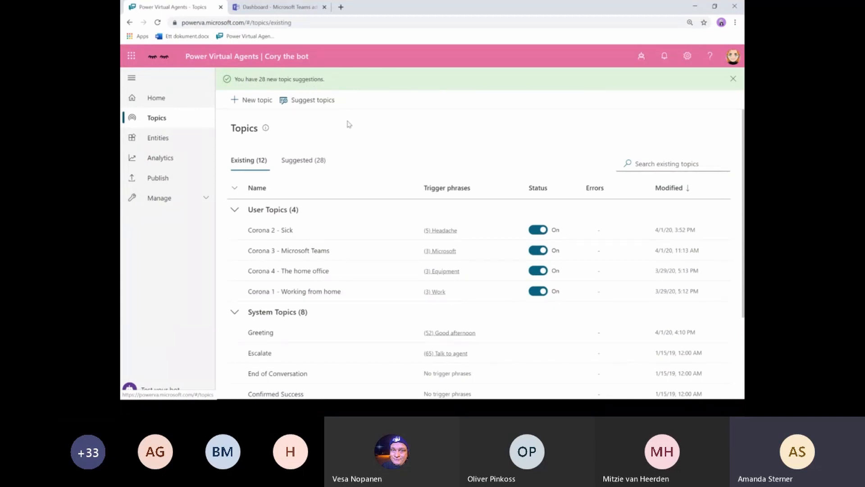
{"action": "left_click", "coordinate": [331, 103]}
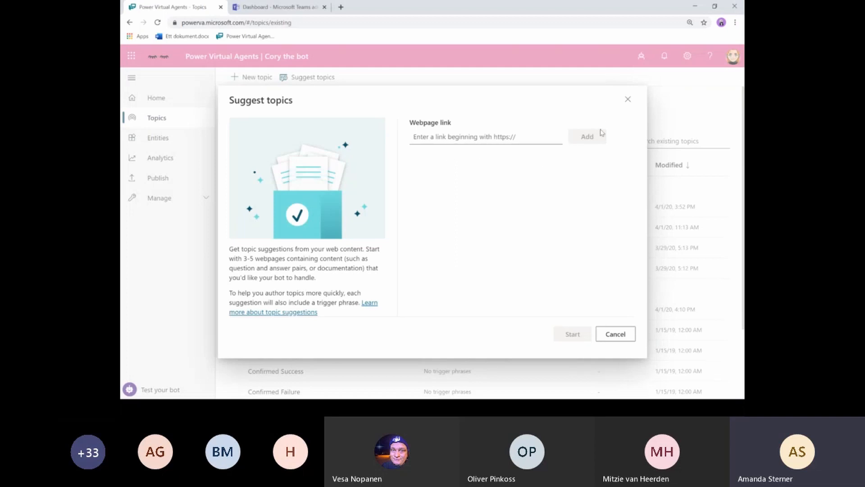
{"action": "left_click", "coordinate": [628, 106]}
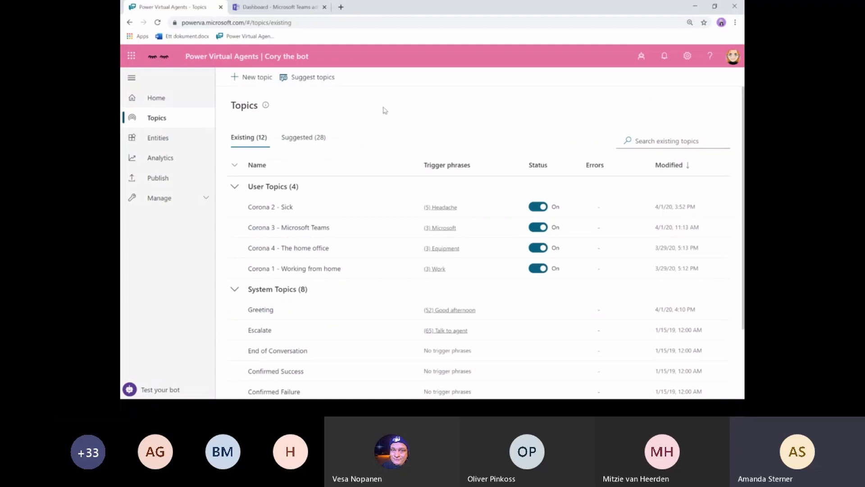
{"action": "left_click", "coordinate": [308, 140]}
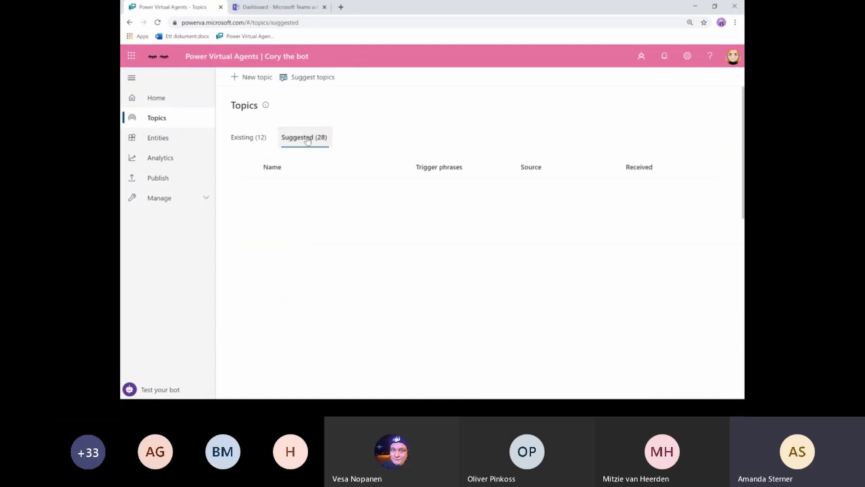
{"action": "scroll", "coordinate": [413, 232], "scroll_direction": "down", "scroll_amount": 2}
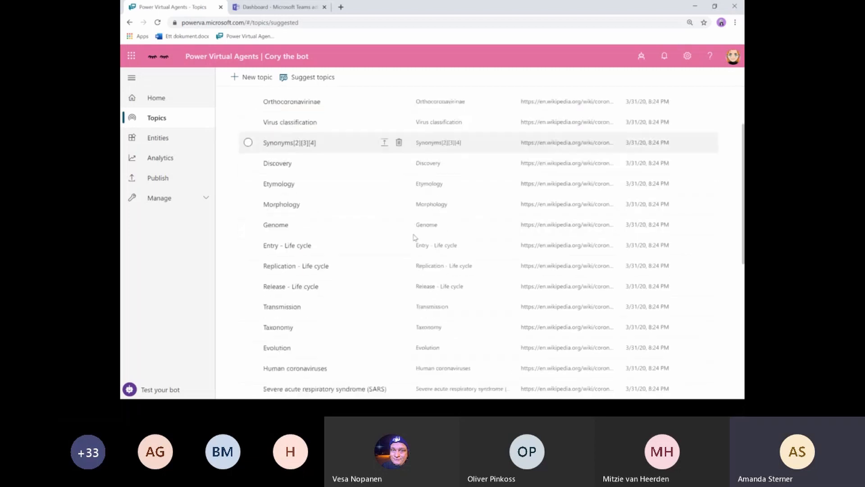
{"action": "scroll", "coordinate": [412, 233], "scroll_direction": "up", "scroll_amount": 2}
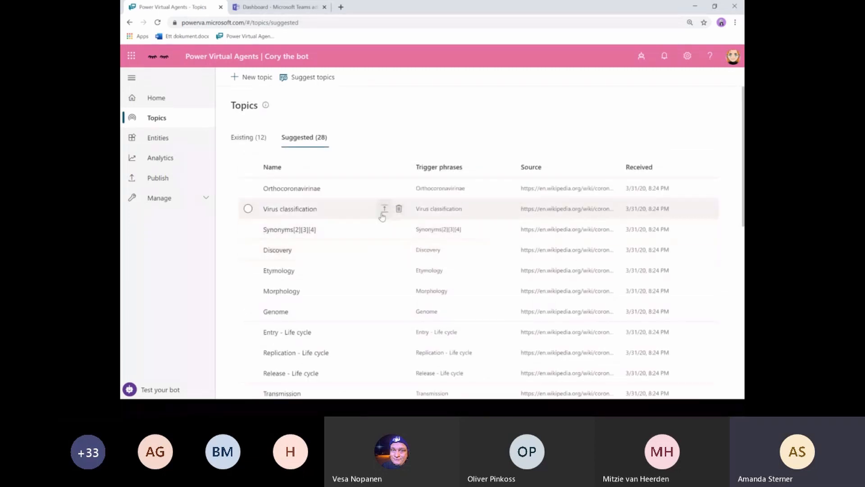
{"action": "scroll", "coordinate": [381, 211], "scroll_direction": "down", "scroll_amount": 2}
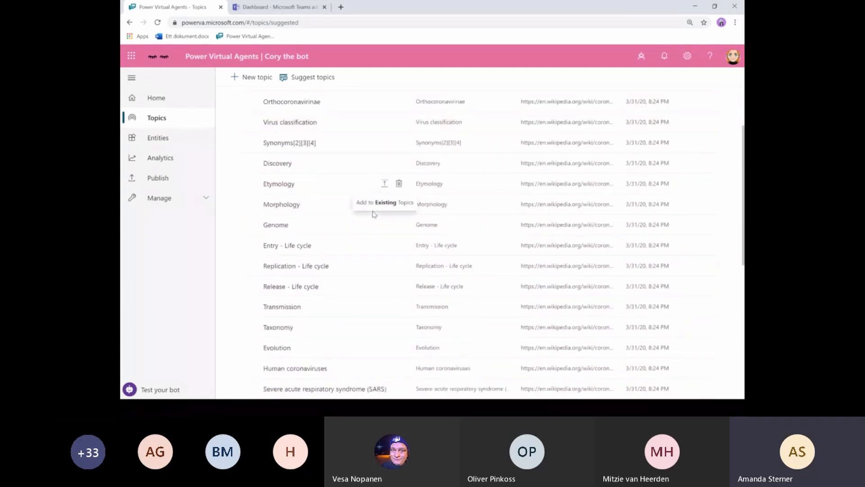
{"action": "scroll", "coordinate": [364, 205], "scroll_direction": "up", "scroll_amount": 2}
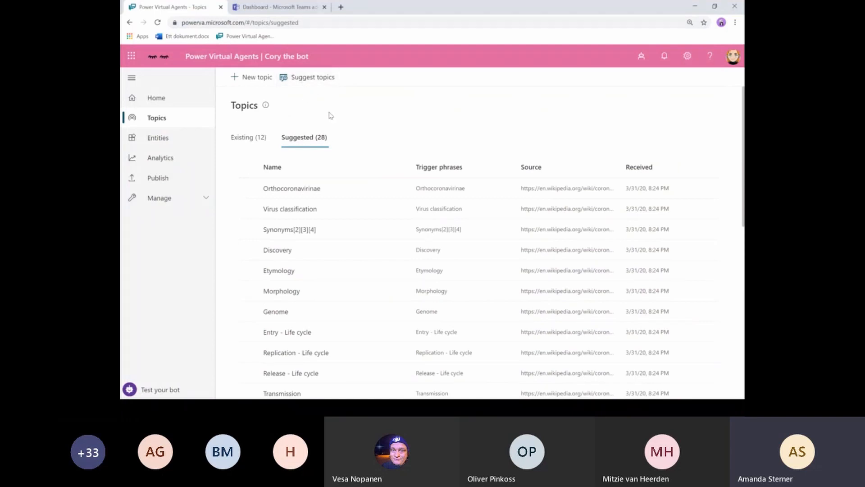
{"action": "left_click", "coordinate": [248, 141]}
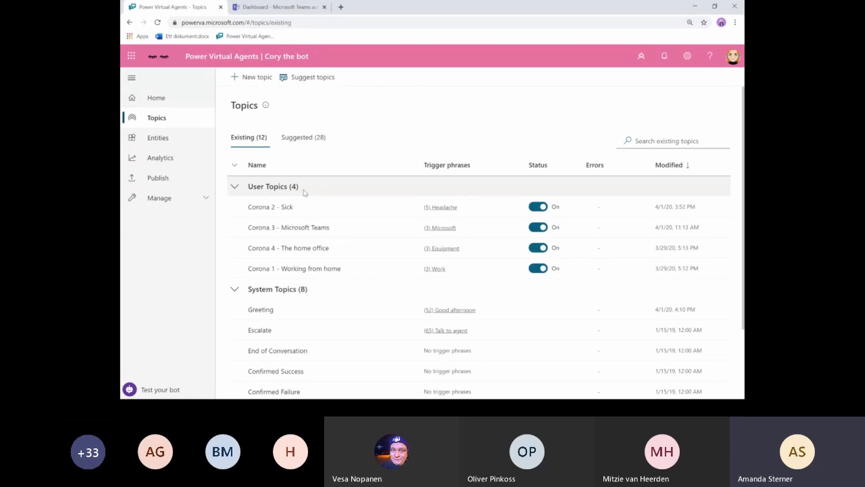
- Create a new topic named 'Corona 5 - Sick leave policies' and start on its trigger phrases
{"action": "left_click", "coordinate": [252, 79]}
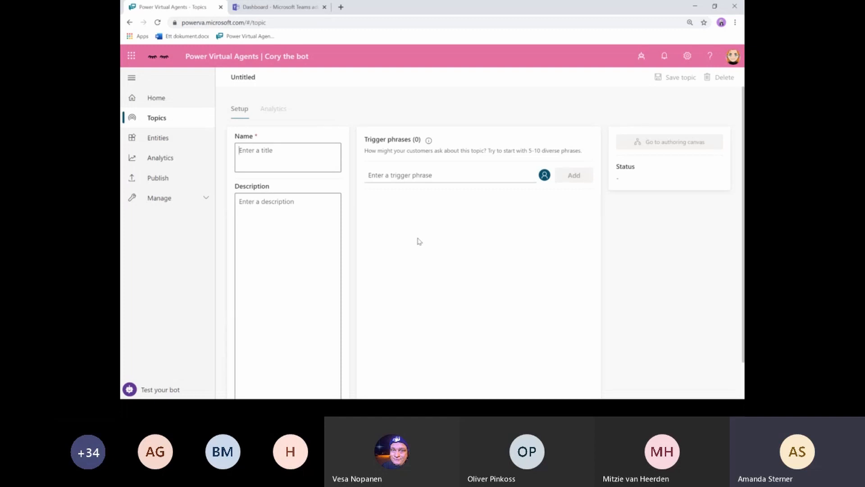
{"action": "type", "text": "Co"}
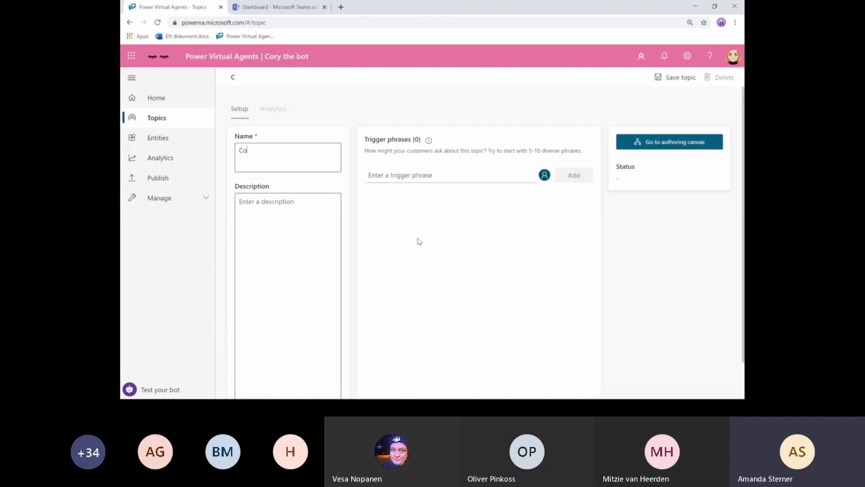
{"action": "type", "text": "rona 5 -"}
{"action": "type", "text": "Sick leave policies"}
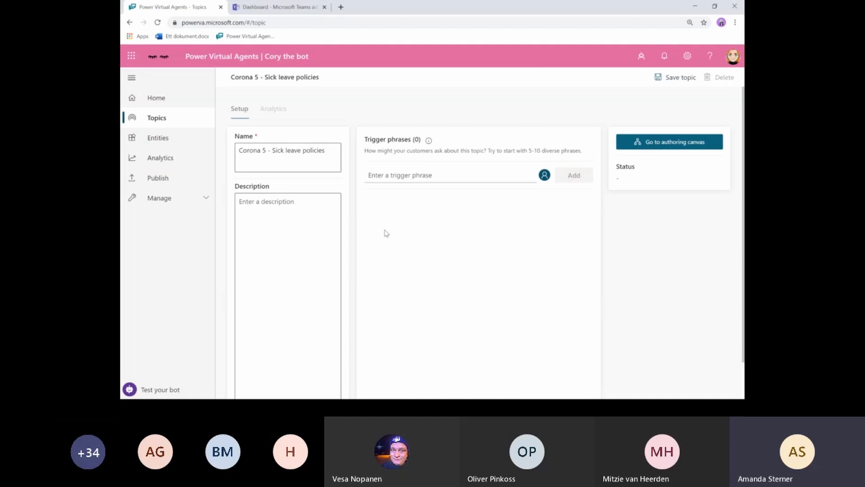
{"action": "left_click", "coordinate": [411, 175]}
- Add 'Sick leave' as the topic's first trigger phrase
{"action": "type", "text": "S"}
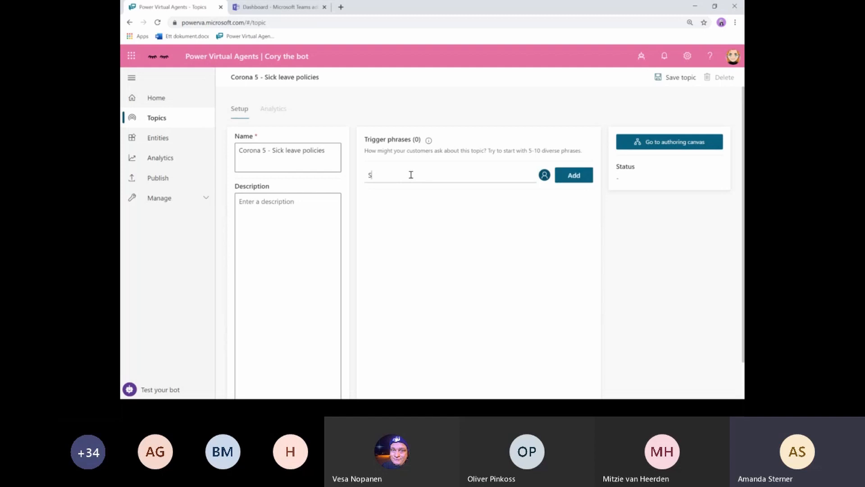
{"action": "type", "text": "ick leave"}
{"action": "left_click", "coordinate": [572, 175]}
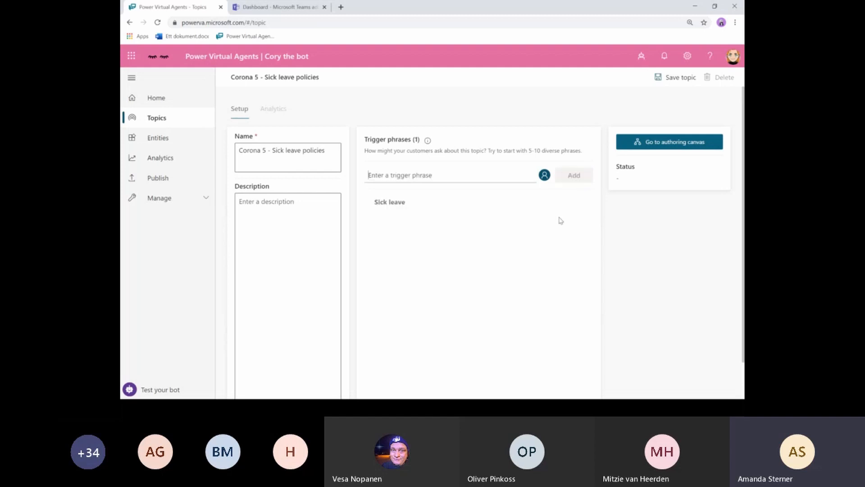
- Save the topic through its authoring canvas, then go to the Entities page
{"action": "left_click", "coordinate": [670, 143]}
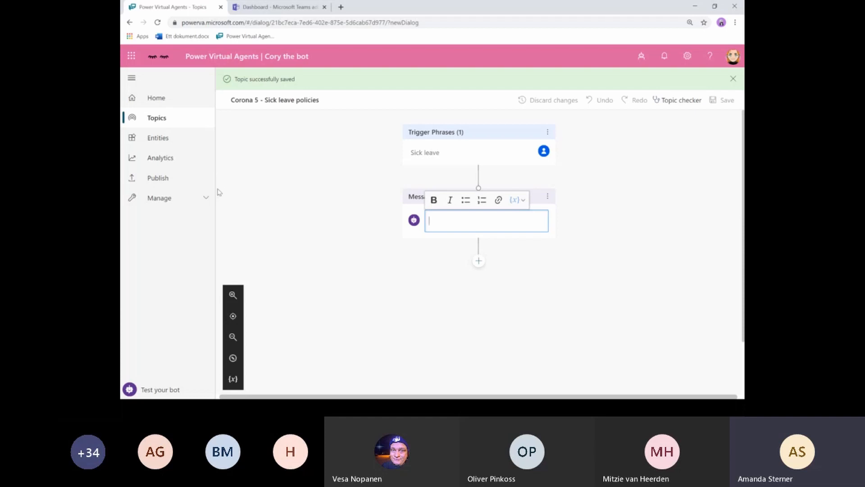
{"action": "left_click", "coordinate": [153, 141]}
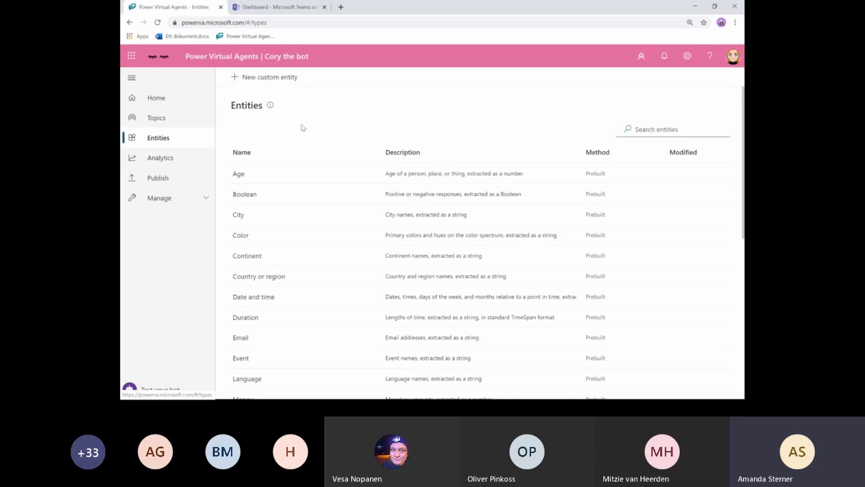
- Create and save a custom list entity 'Department' with items Dep A and Dep B
{"action": "left_click", "coordinate": [279, 79]}
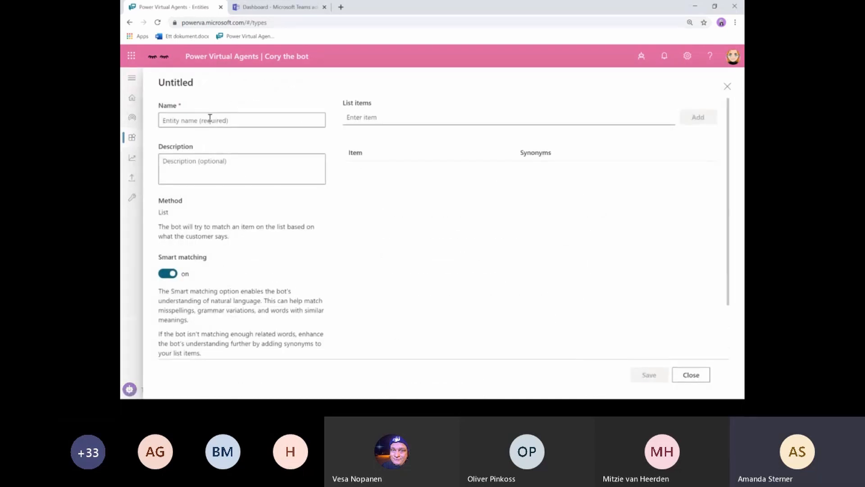
{"action": "type", "text": "Department"}
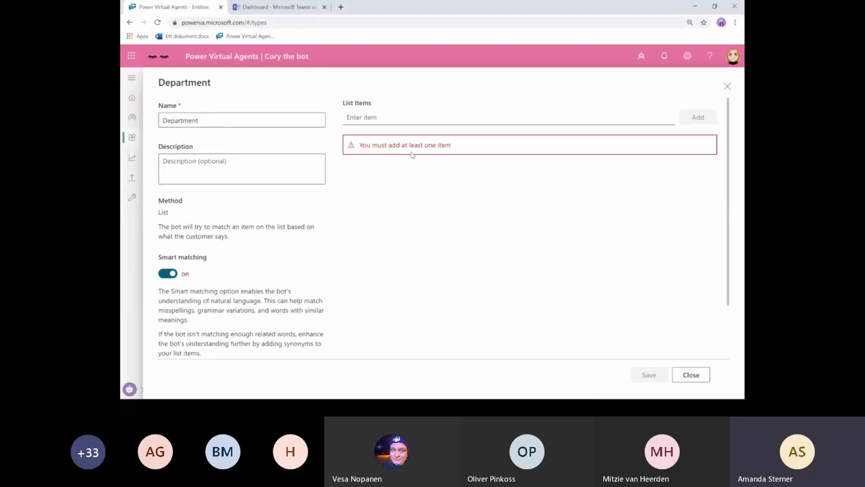
{"action": "left_click", "coordinate": [384, 117]}
{"action": "type", "text": "Dep"}
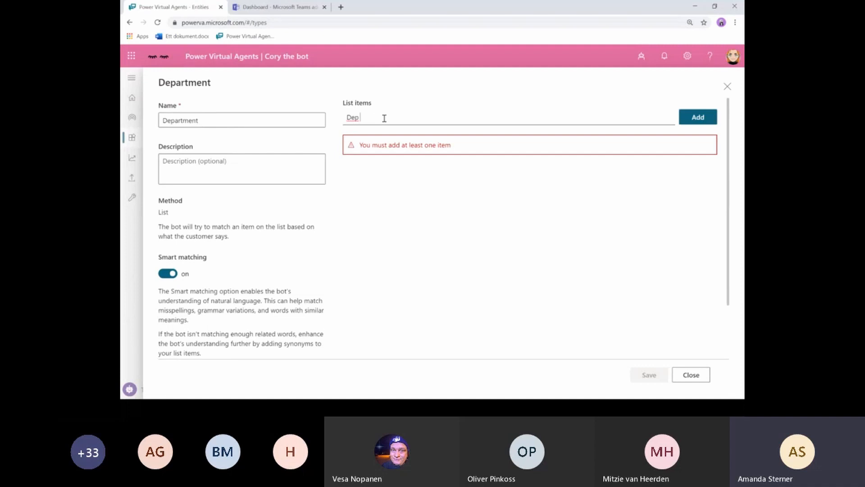
{"action": "type", "text": " A"}
{"action": "left_click", "coordinate": [699, 121]}
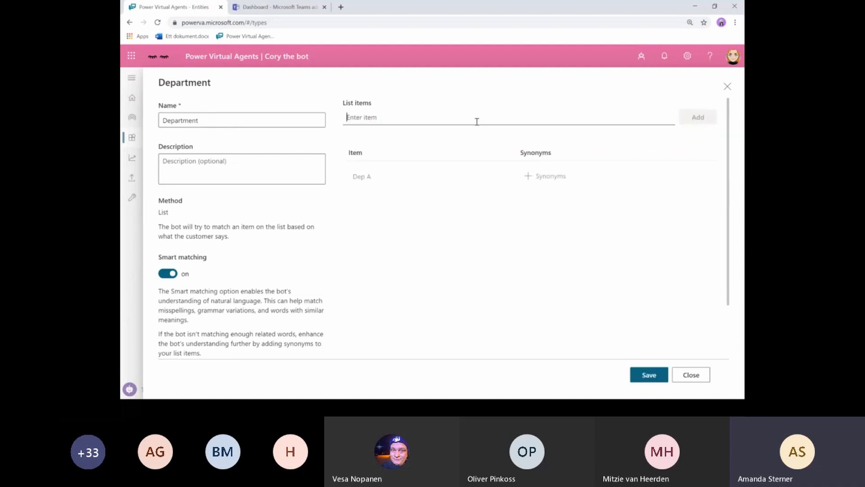
{"action": "type", "text": "Dep B"}
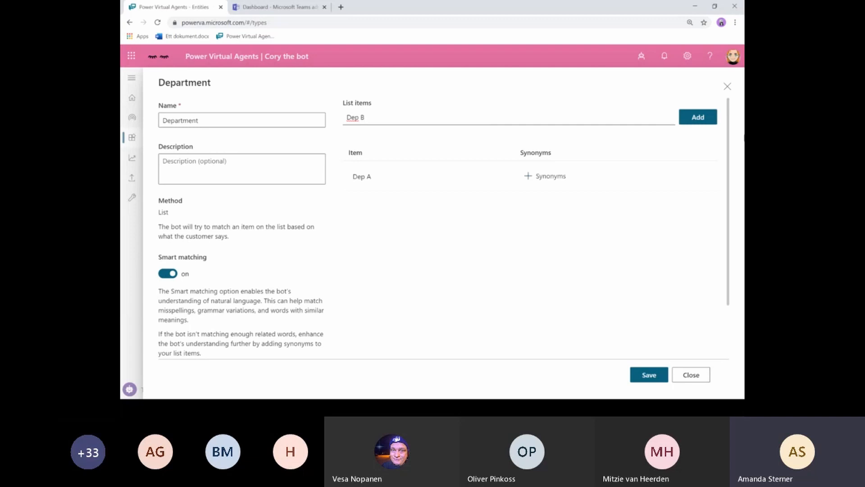
{"action": "left_click", "coordinate": [702, 118]}
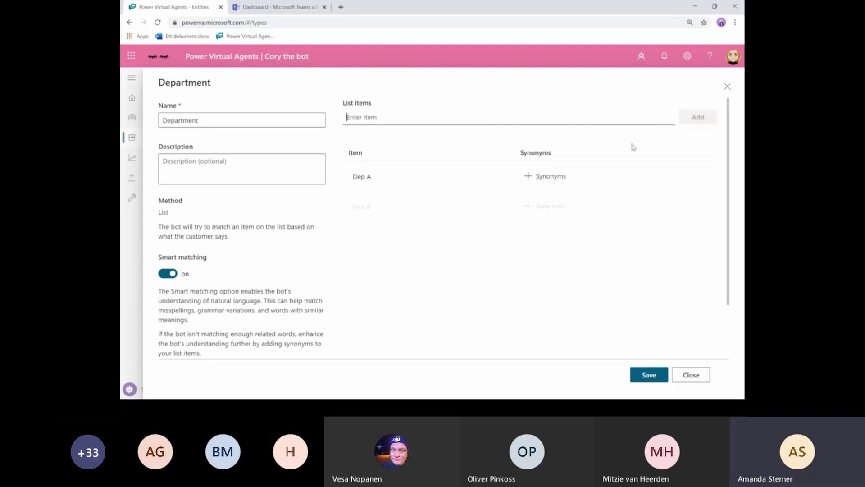
{"action": "left_click", "coordinate": [648, 375]}
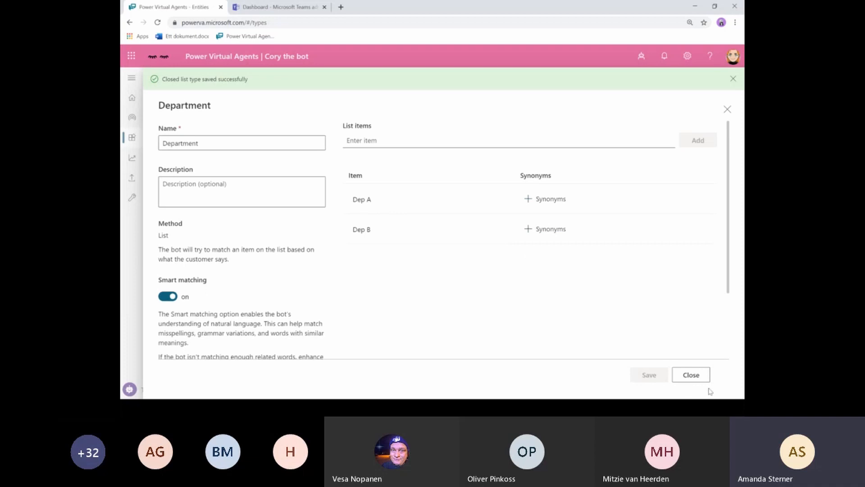
{"action": "left_click", "coordinate": [694, 379]}
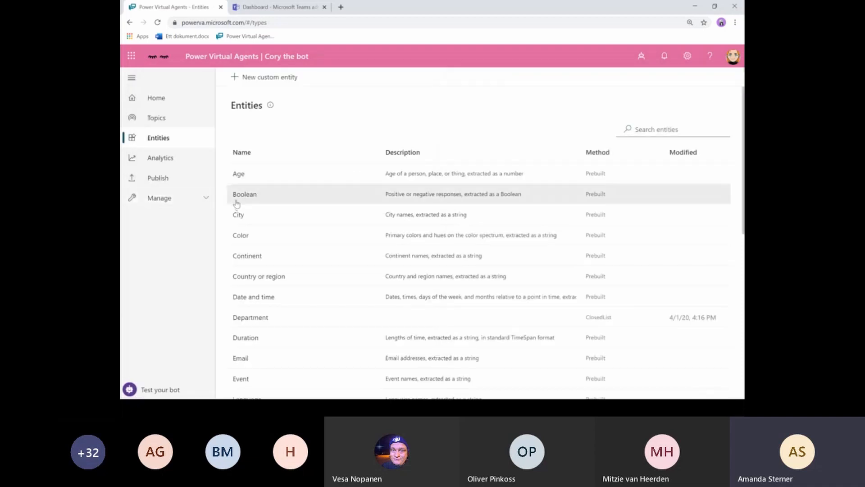
- Reopen the Corona 5 - Sick leave policies canvas and review the Topic checker's error on the empty message
{"action": "left_click", "coordinate": [153, 119]}
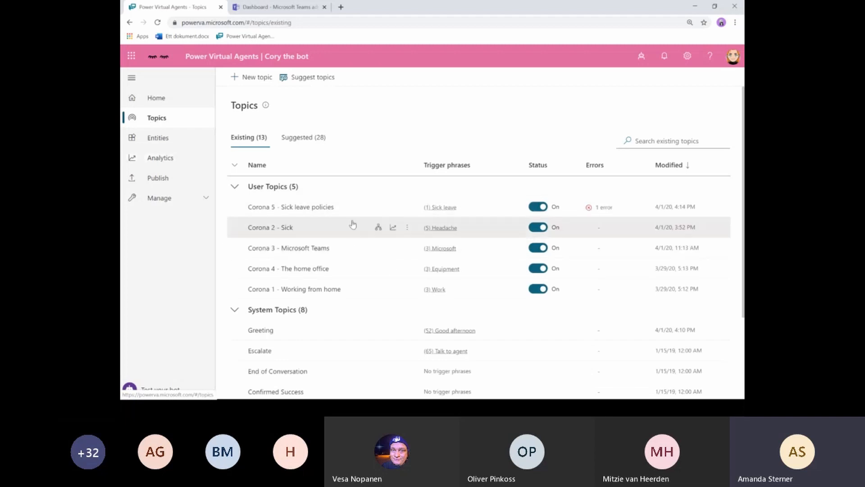
{"action": "left_click", "coordinate": [306, 208]}
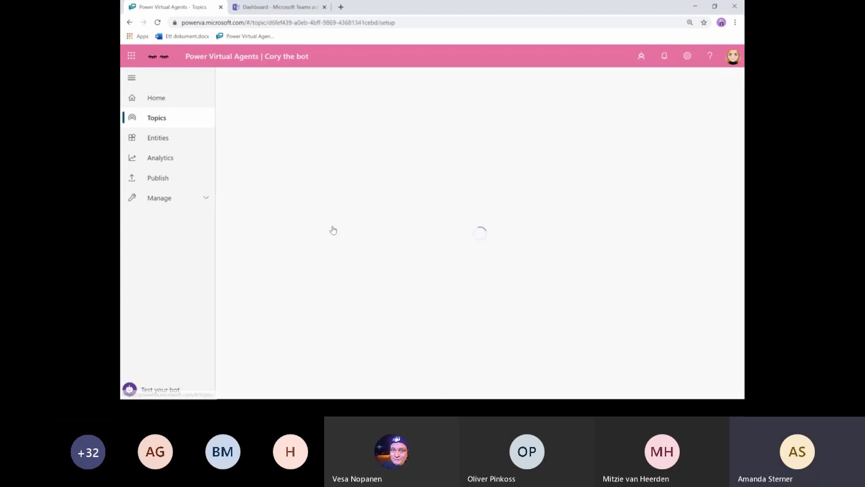
{"action": "left_click", "coordinate": [671, 142]}
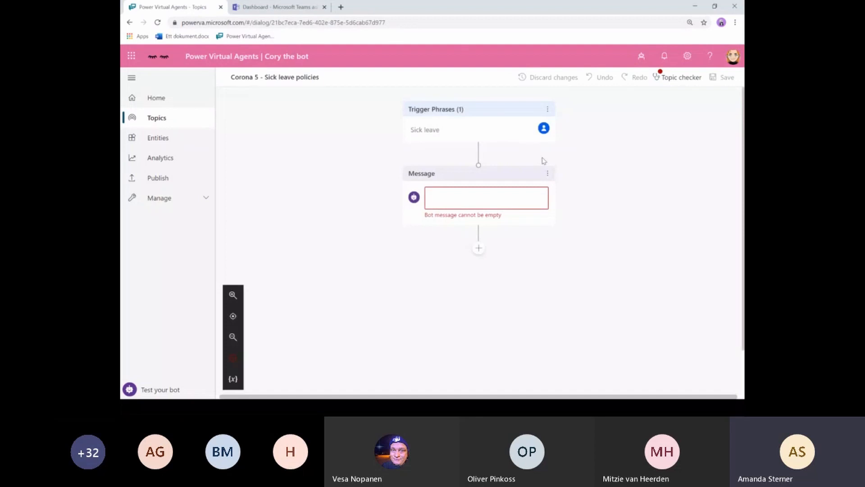
{"action": "left_click", "coordinate": [664, 81]}
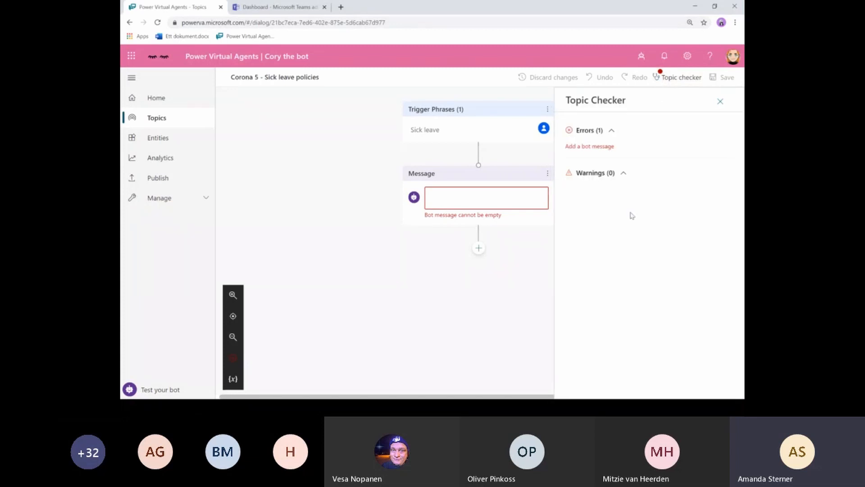
{"action": "left_click", "coordinate": [720, 101]}
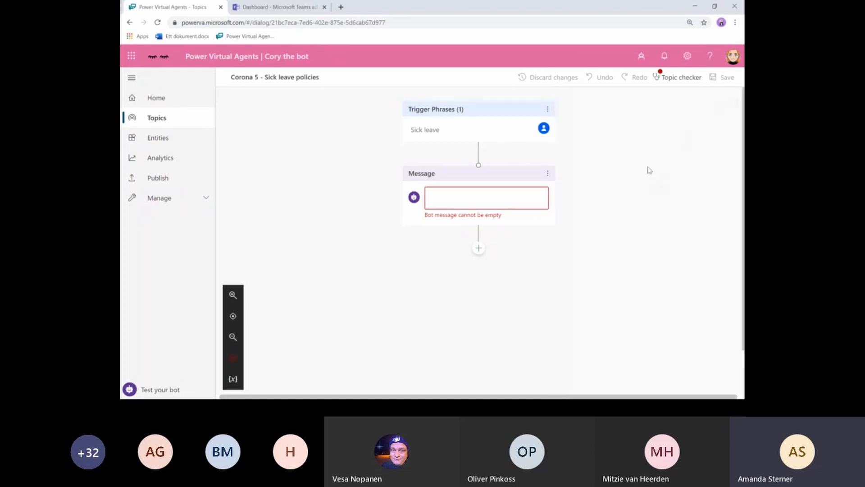
{"action": "left_click", "coordinate": [548, 173]}
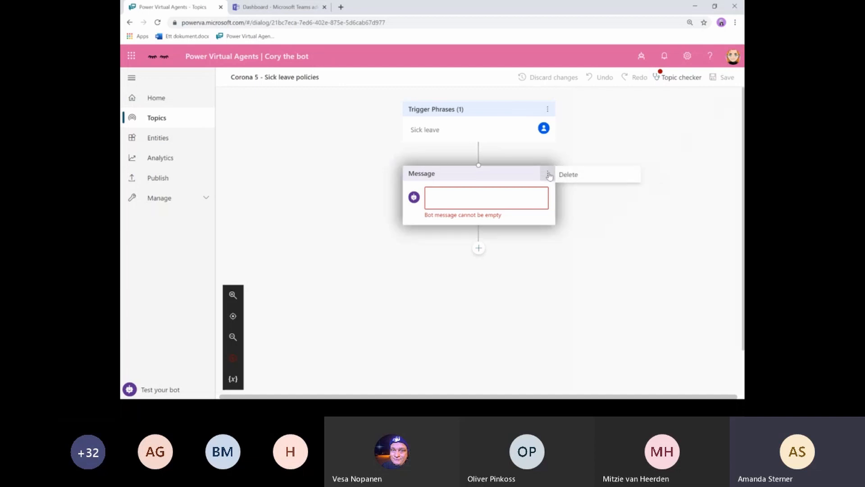
- Replace the empty message with a question node asking 'What department do you belong to?', spelling corrected
{"action": "left_click", "coordinate": [572, 178]}
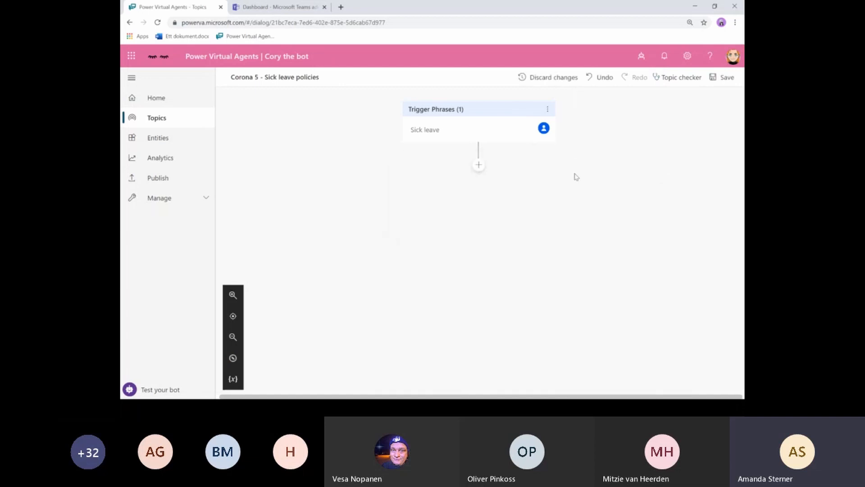
{"action": "left_click", "coordinate": [478, 166]}
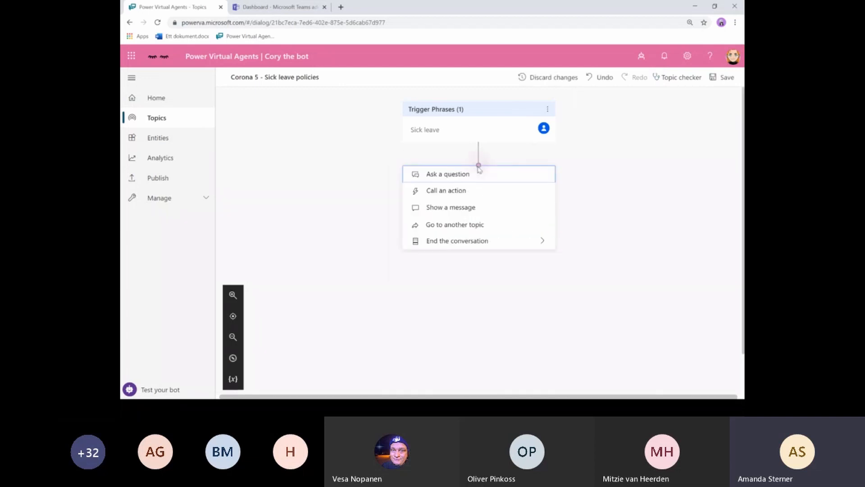
{"action": "left_click", "coordinate": [437, 178]}
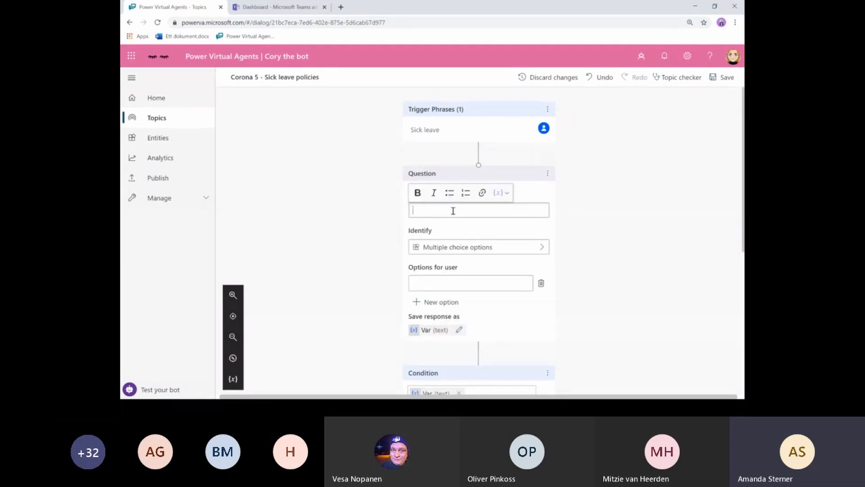
{"action": "type", "text": "What depaertm"}
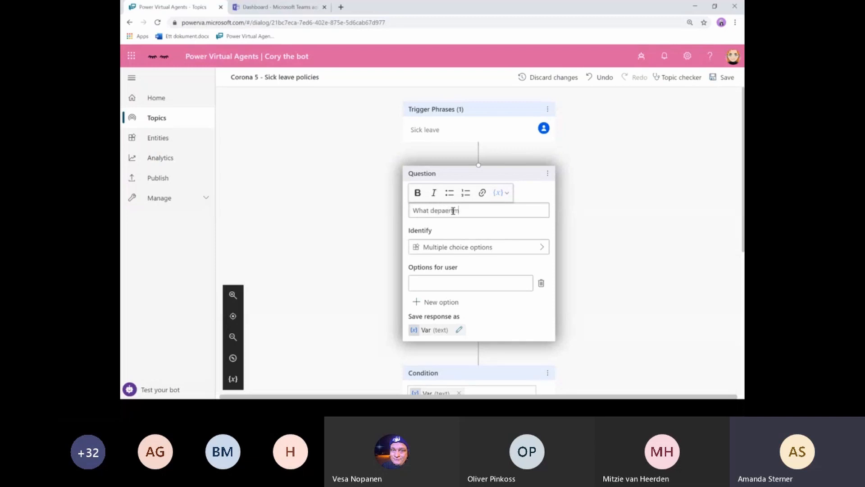
{"action": "type", "text": "ent do you b"}
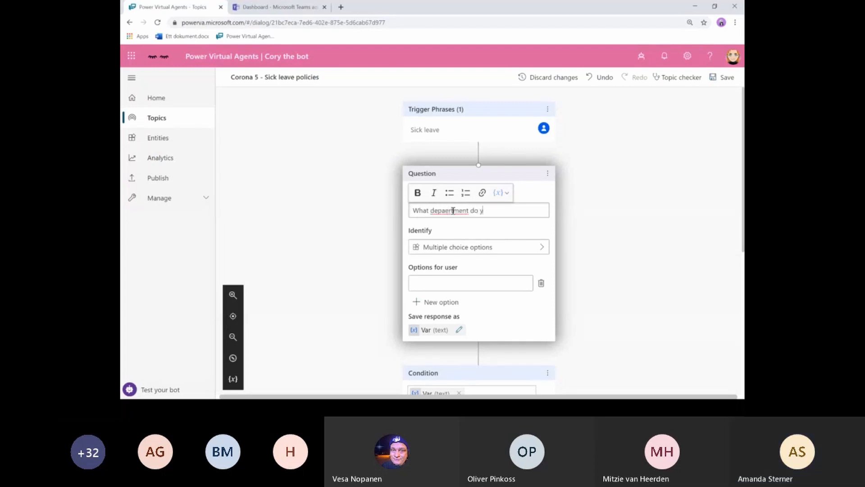
{"action": "key", "text": "BackSpace"}
{"action": "key", "text": "BackSpace"}
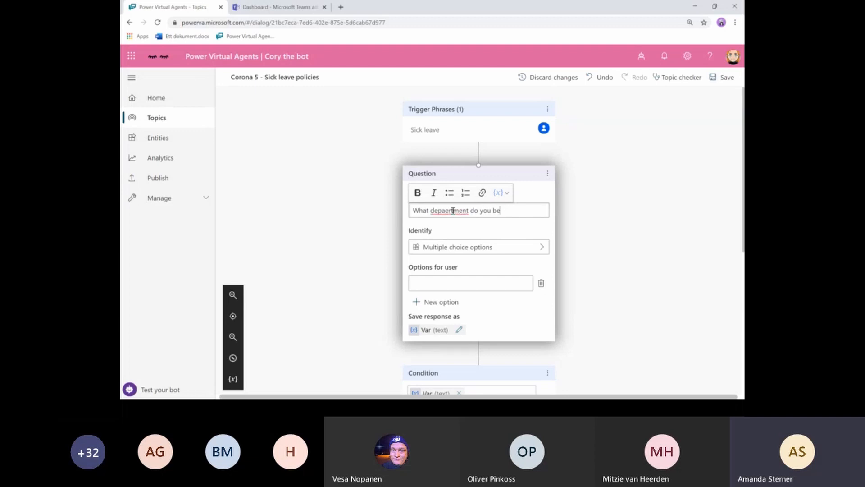
{"action": "type", "text": "elong to?"}
{"action": "right_click", "coordinate": [440, 211]}
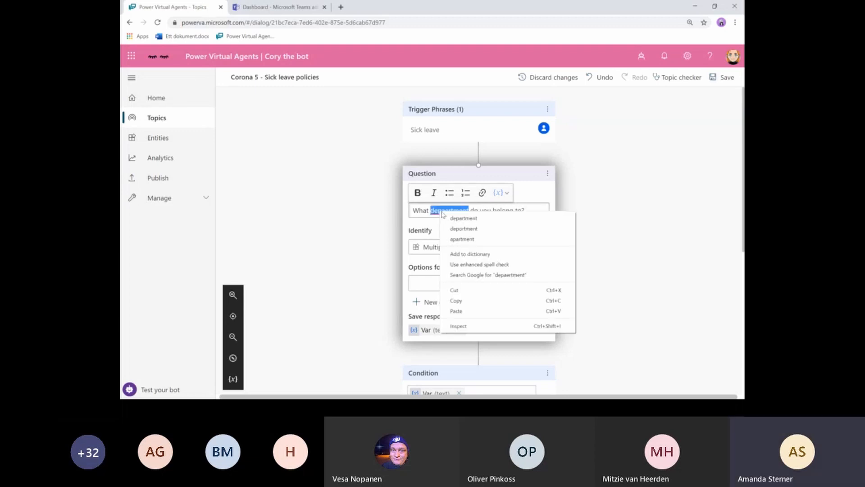
{"action": "left_click", "coordinate": [464, 218]}
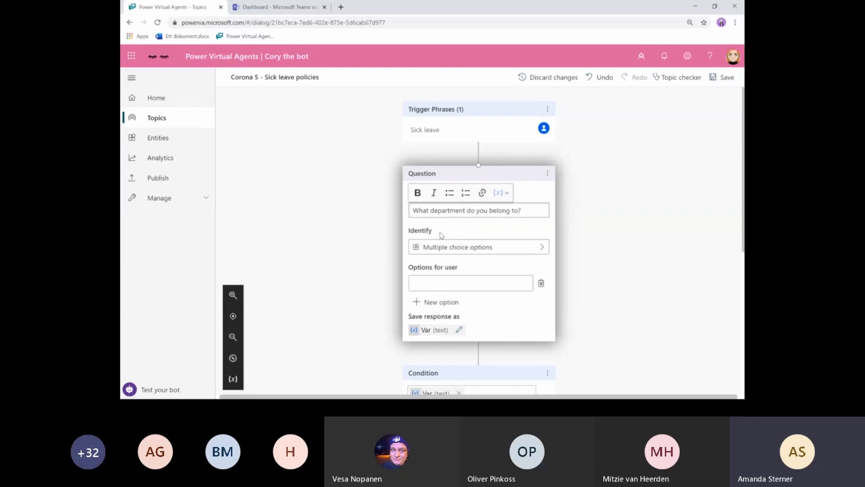
{"action": "left_click", "coordinate": [526, 251]}
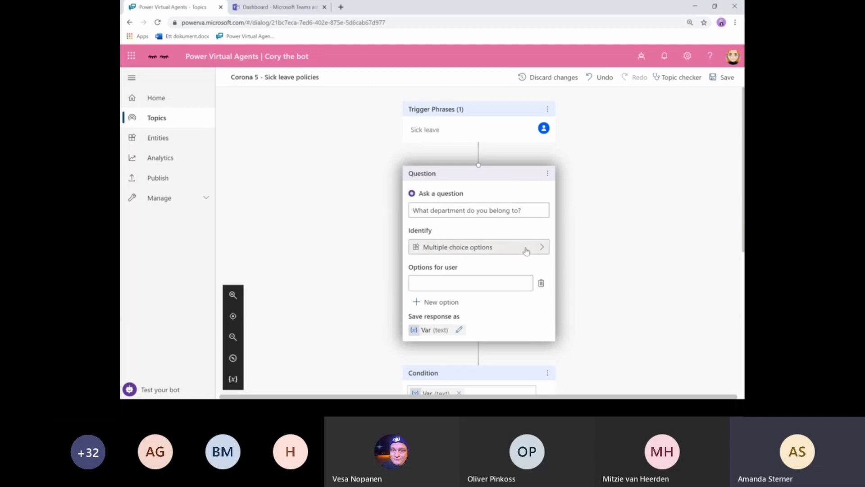
- Make the department question identify the Department entity
{"action": "left_click", "coordinate": [313, 172]}
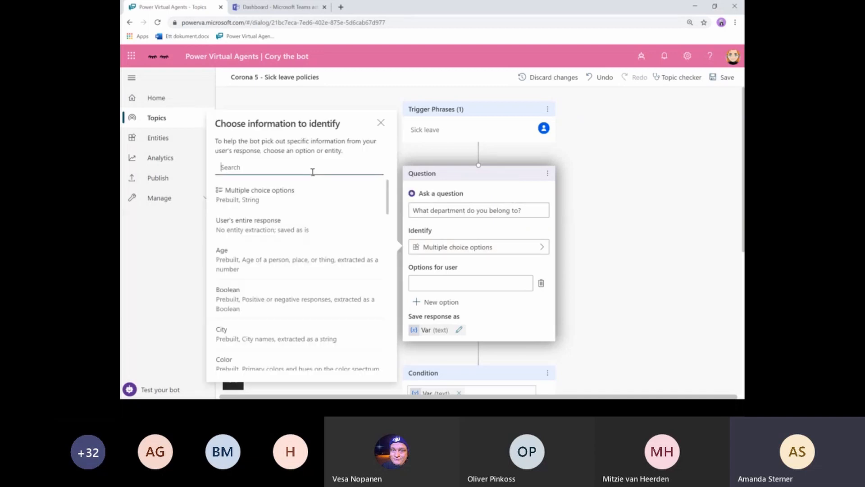
{"action": "type", "text": "dep"}
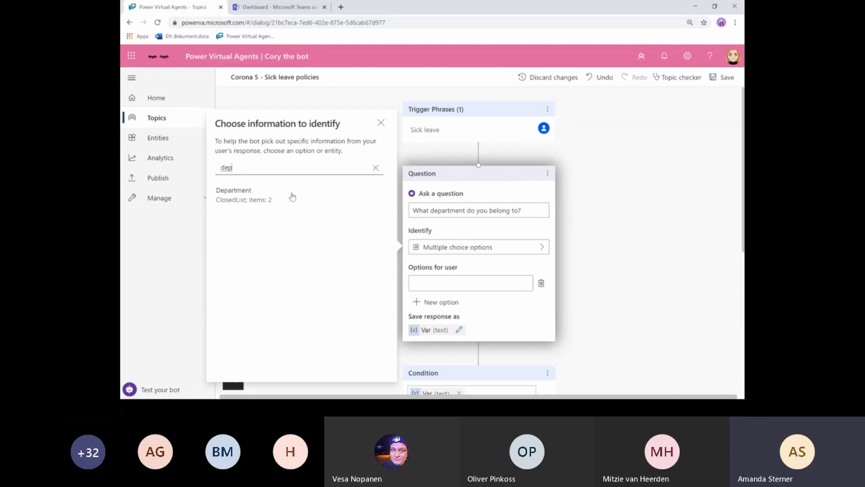
{"action": "left_click", "coordinate": [290, 196]}
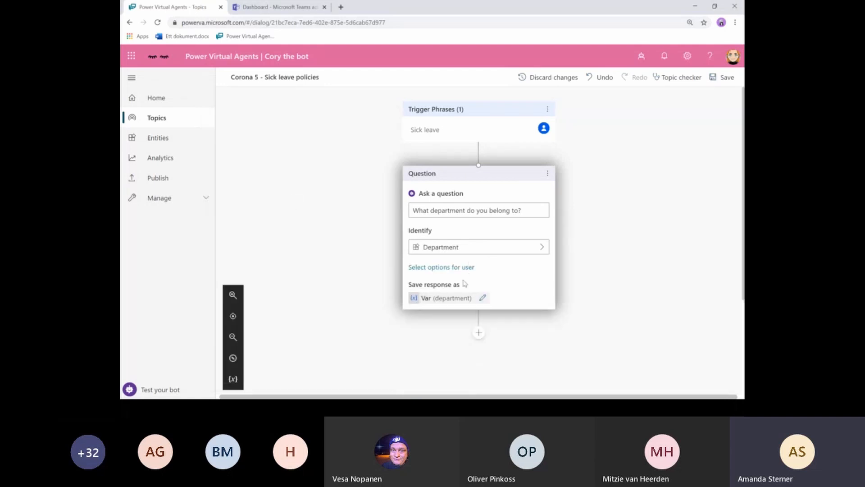
- Tick Dep A and Dep B as the user's answer options for the question
{"action": "left_click", "coordinate": [423, 269]}
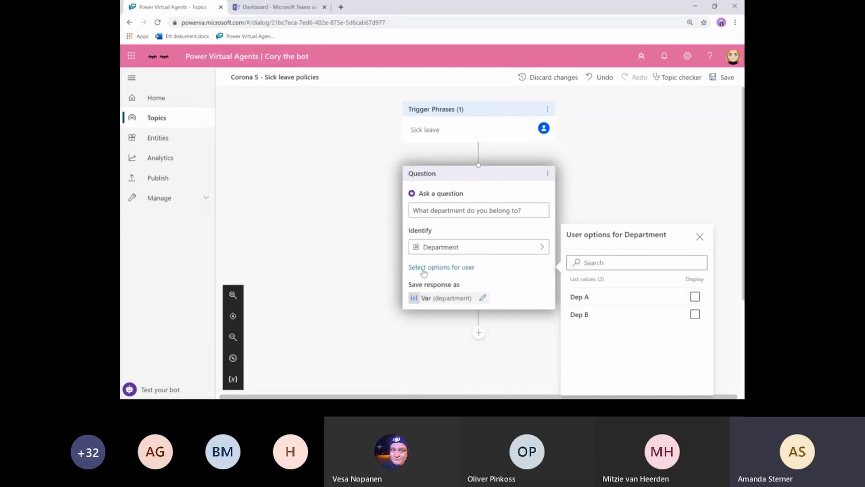
{"action": "left_click", "coordinate": [694, 296]}
{"action": "left_click", "coordinate": [695, 315]}
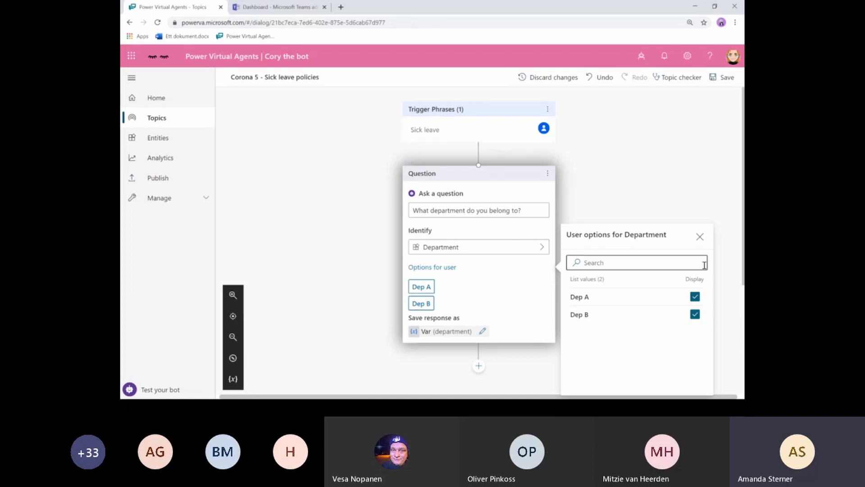
{"action": "left_click", "coordinate": [700, 237]}
{"action": "scroll", "coordinate": [463, 250], "scroll_direction": "down", "scroll_amount": 1}
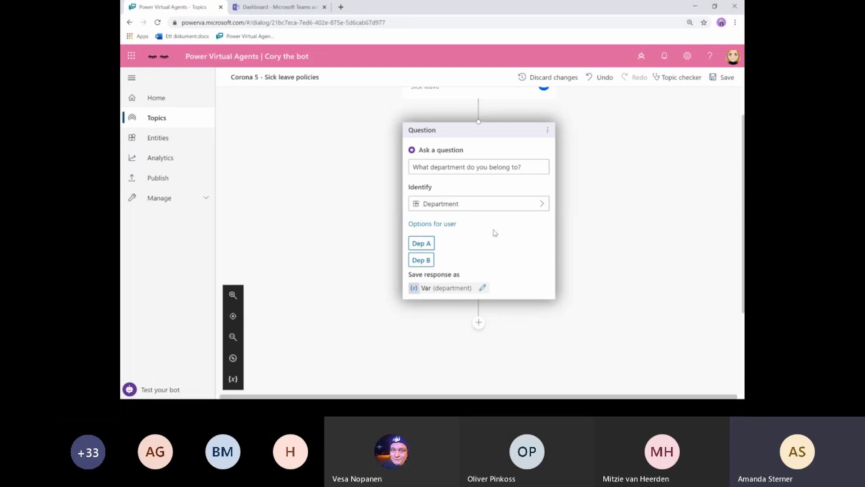
- Add a condition after the question testing whether Var (department) is equal to Dep A
{"action": "scroll", "coordinate": [503, 251], "scroll_direction": "down", "scroll_amount": 2}
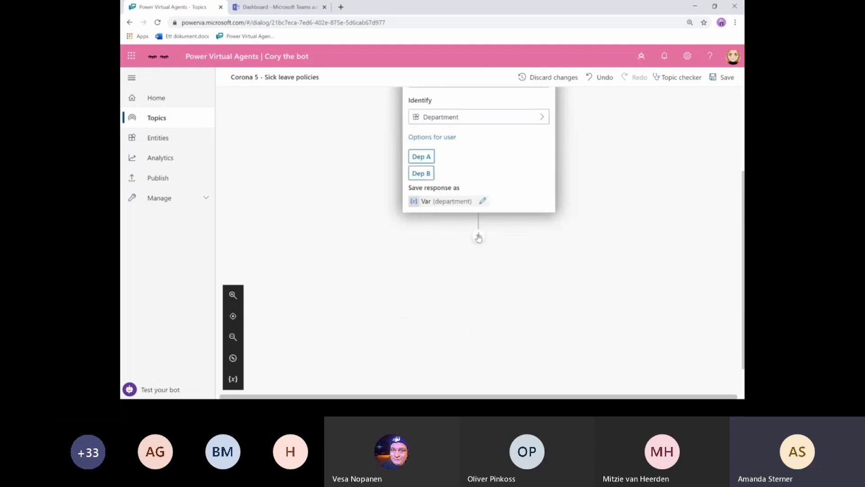
{"action": "left_click", "coordinate": [479, 236]}
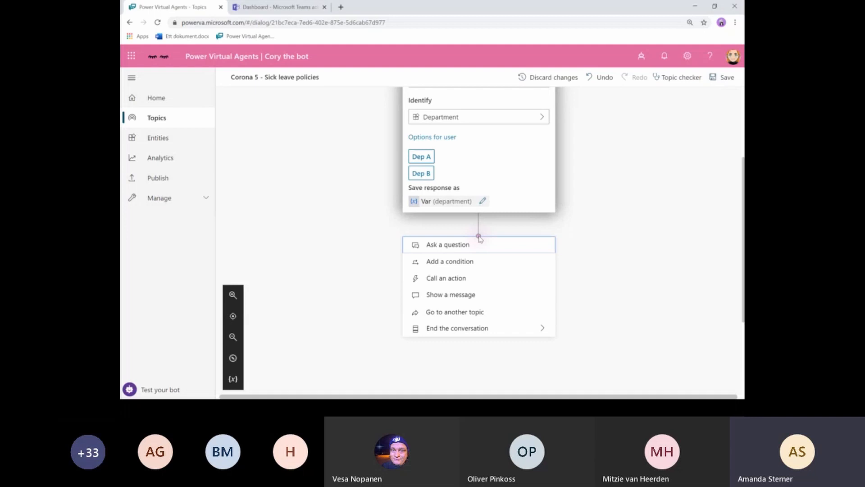
{"action": "left_click", "coordinate": [447, 264]}
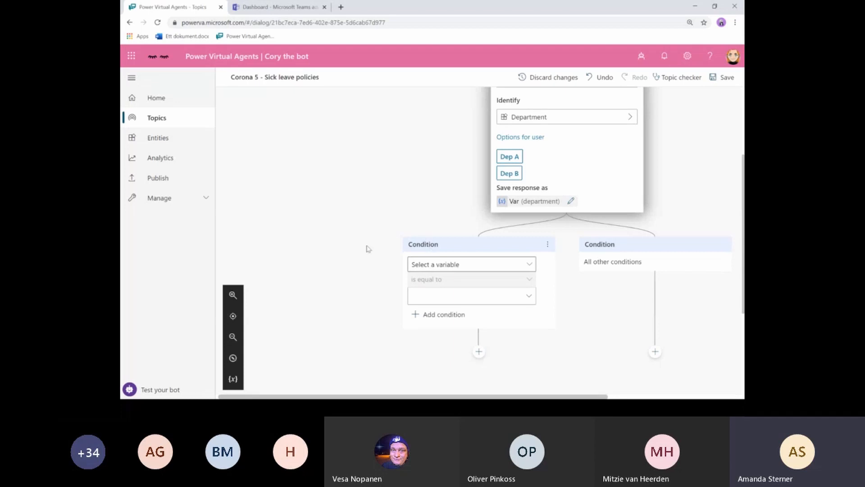
{"action": "left_click", "coordinate": [455, 265]}
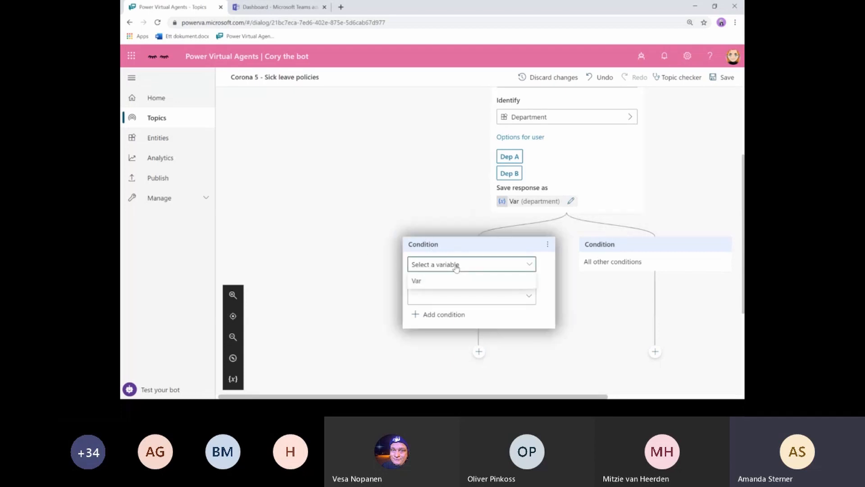
{"action": "left_click", "coordinate": [417, 282]}
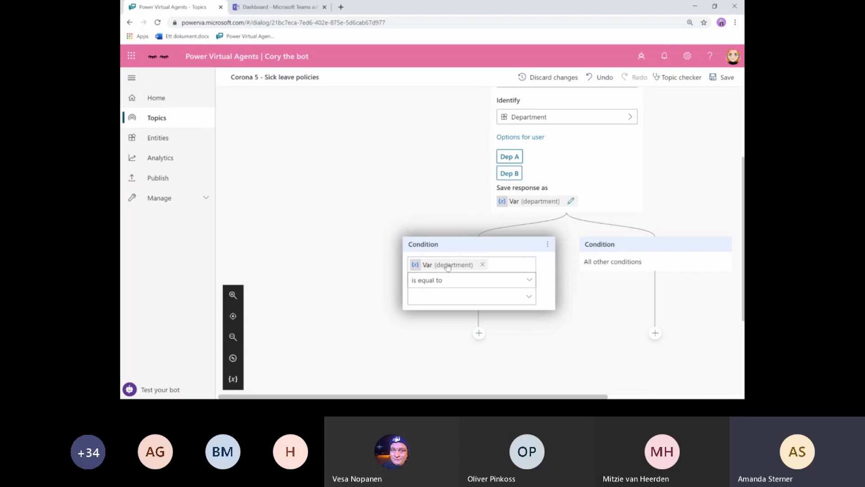
{"action": "left_click", "coordinate": [453, 296]}
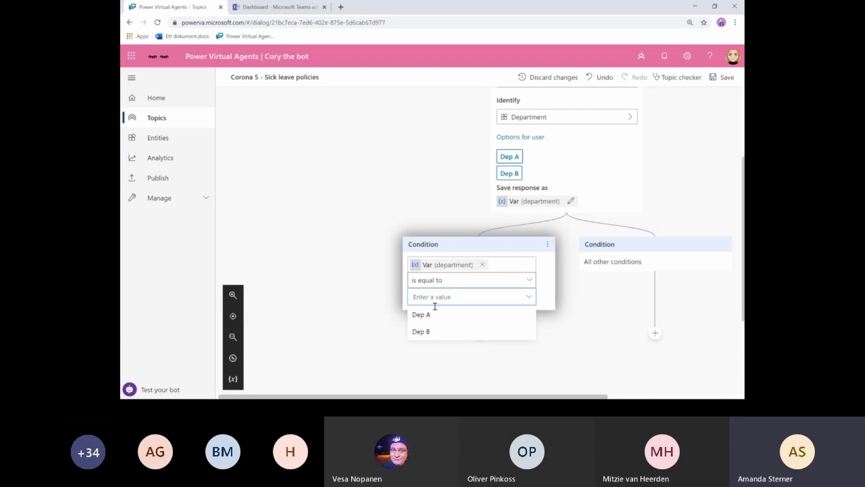
{"action": "left_click", "coordinate": [428, 318]}
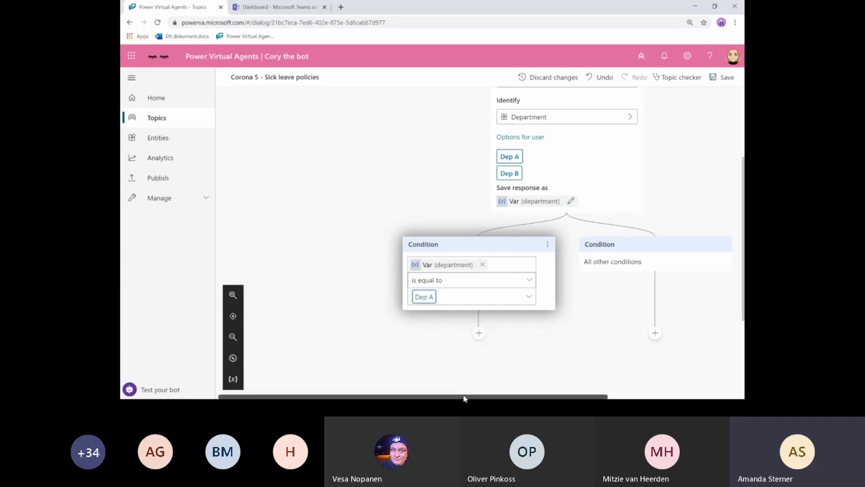
{"action": "left_click_drag", "start_coordinate": [464, 396], "coordinate": [555, 408]}
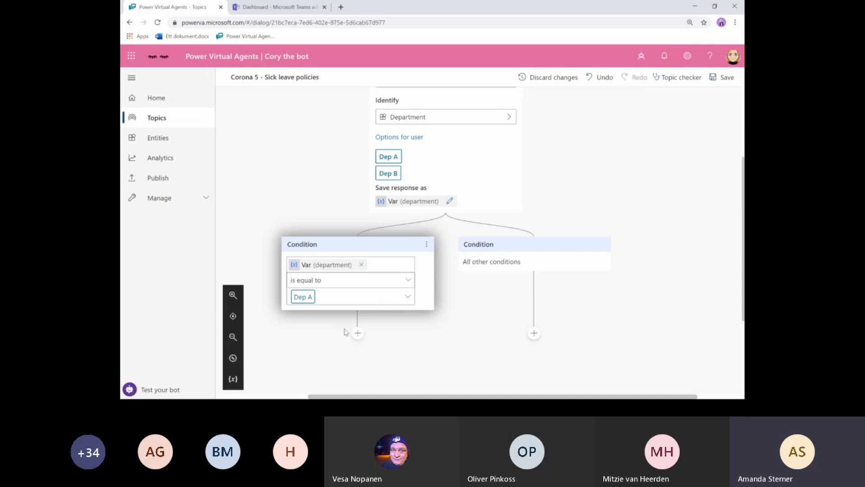
- Add a Dep A message reading 'Hi' and 'Here's link to sick leave policy:', then copy its text
{"action": "left_click", "coordinate": [357, 334]}
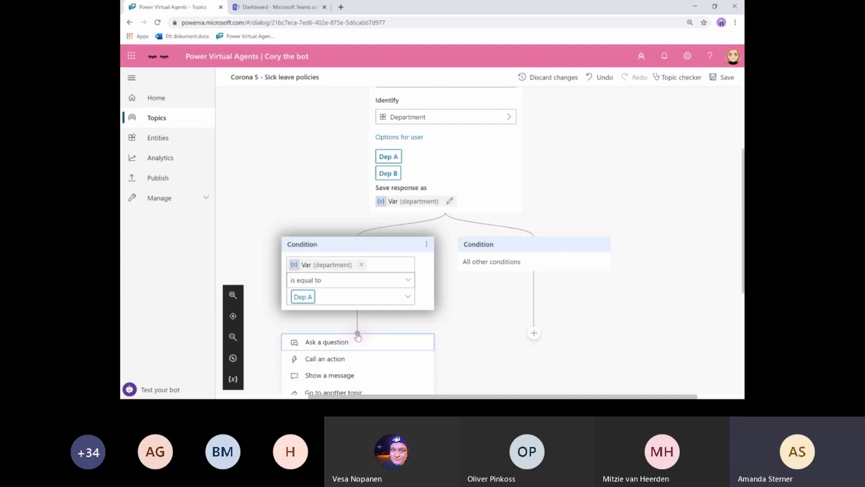
{"action": "left_click", "coordinate": [325, 332]}
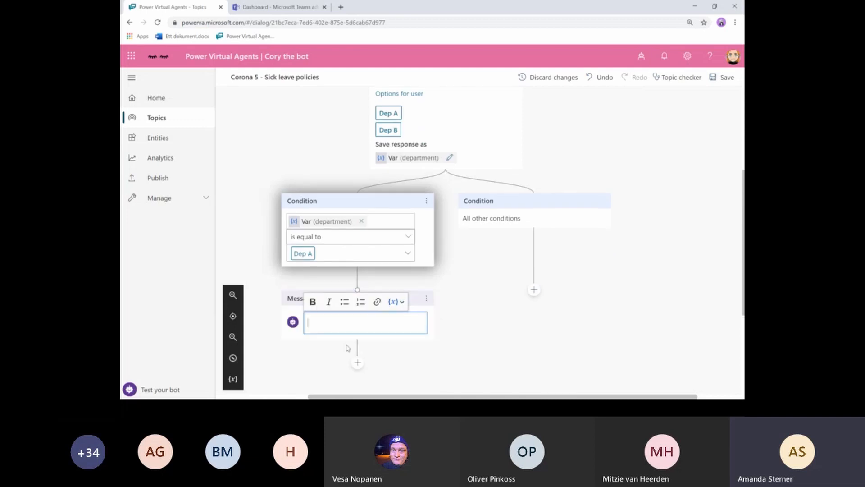
{"action": "type", "text": "H"}
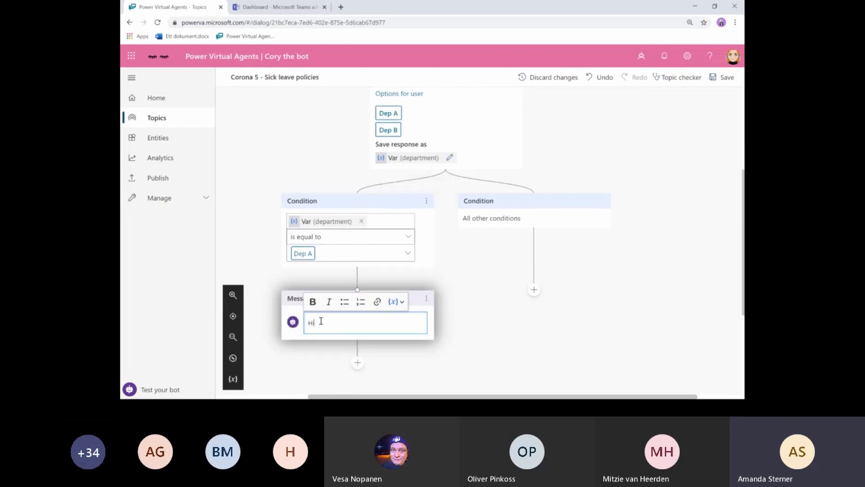
{"action": "type", "text": "i"}
{"action": "key", "text": "Return"}
{"action": "key", "text": "Return"}
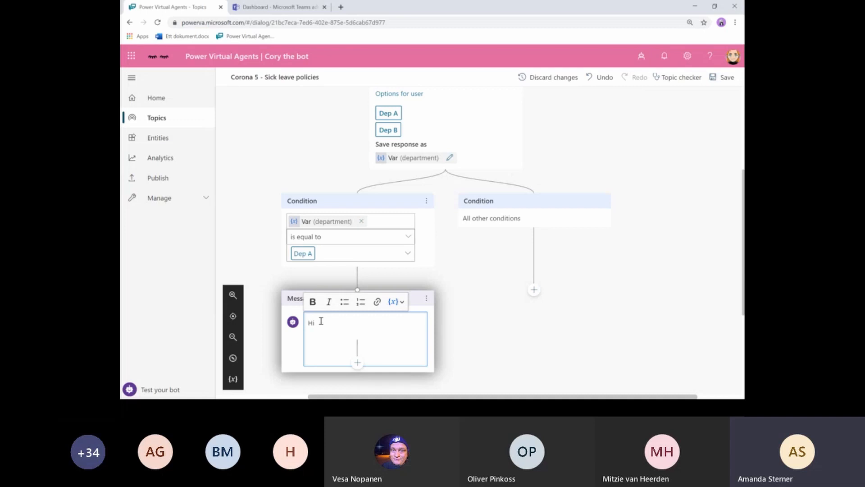
{"action": "type", "text": "Hereäs link"}
{"action": "key", "text": "Left"}
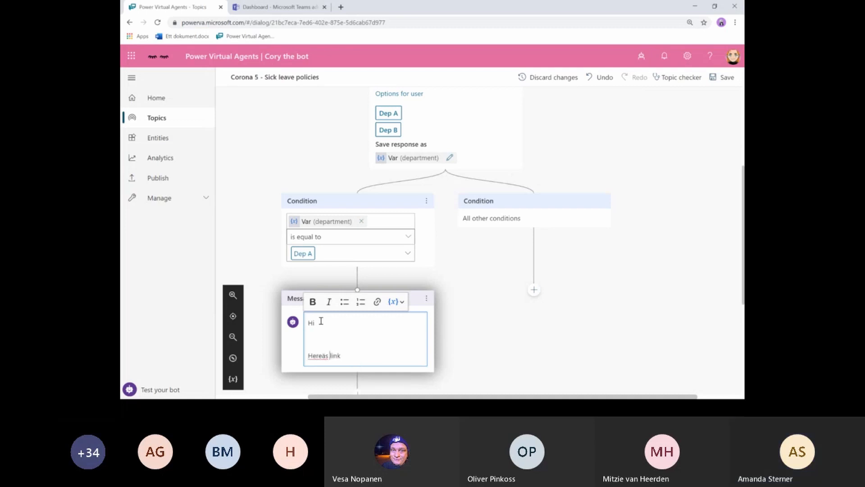
{"action": "key", "text": "Delete"}
{"action": "type", "text": "'s"}
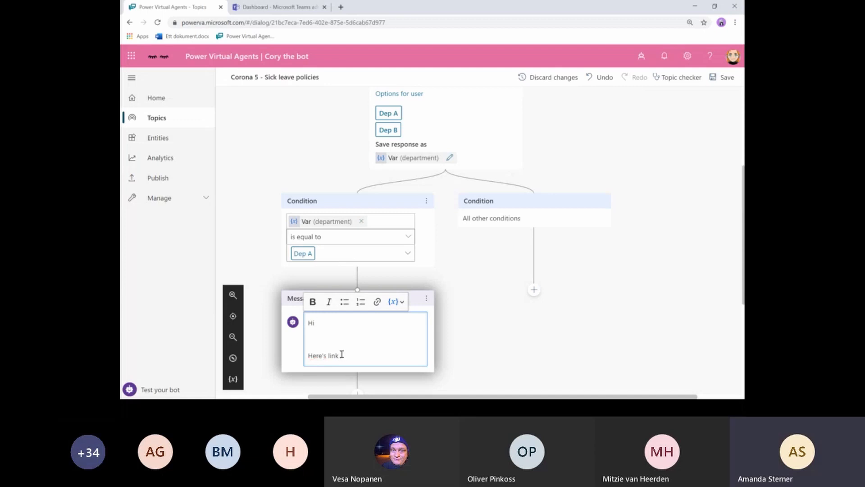
{"action": "type", "text": " link to sick leave policy:"}
{"action": "left_click_drag", "start_coordinate": [400, 356], "coordinate": [292, 322]}
{"action": "key", "text": "ctrl+c"}
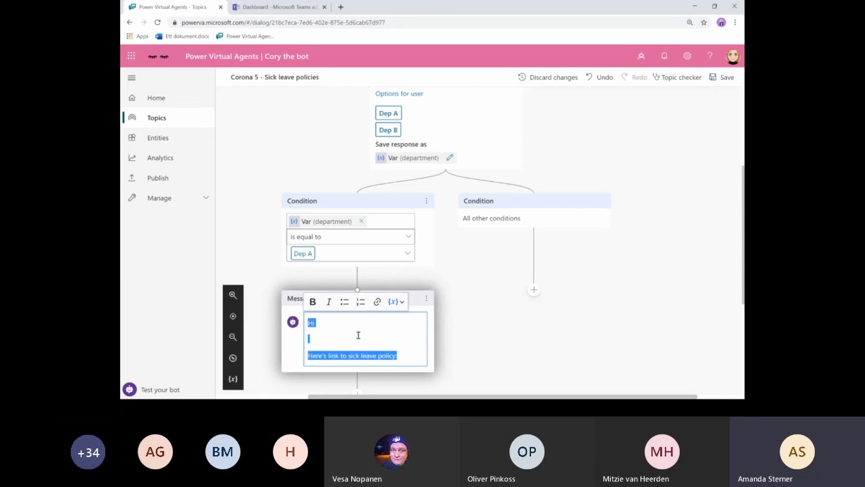
{"action": "left_click", "coordinate": [469, 341]}
- Paste the Hi / sick leave policy message under All other conditions and save the topic
{"action": "left_click", "coordinate": [534, 290]}
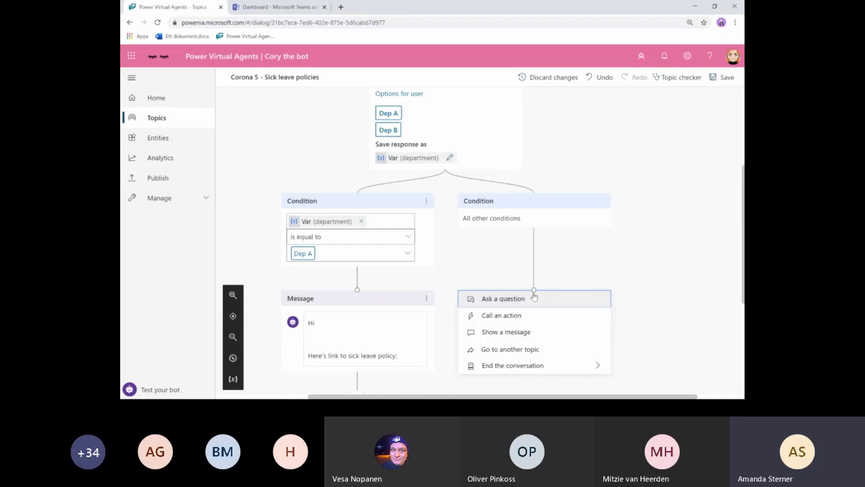
{"action": "left_click", "coordinate": [527, 332]}
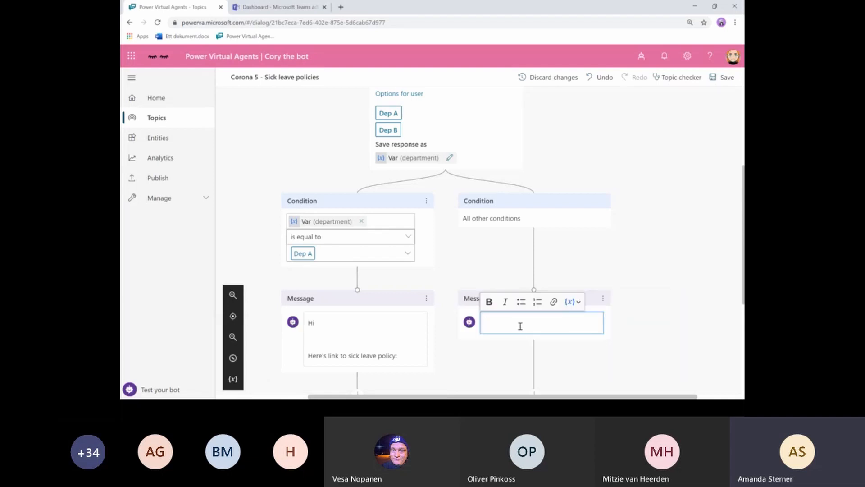
{"action": "key", "text": "ctrl+v"}
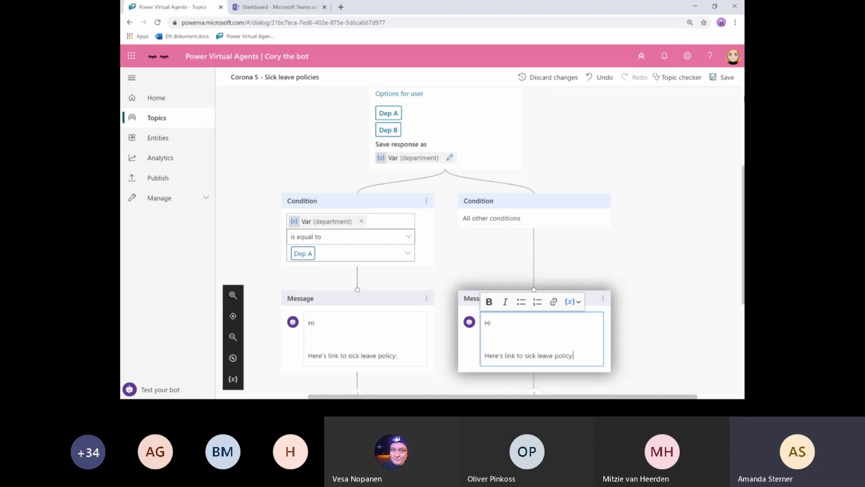
{"action": "left_click", "coordinate": [719, 80]}
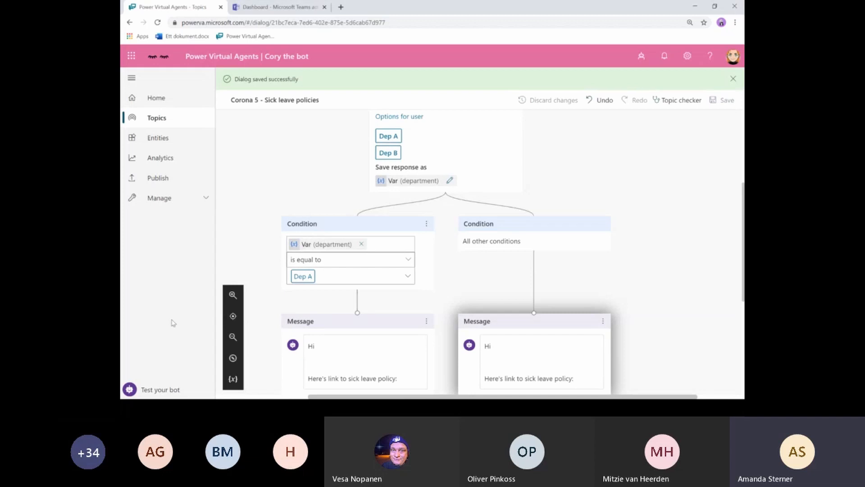
- Test the bot with 'sick leave', answer Dep A, check the policy reply, then close the chat
{"action": "left_click", "coordinate": [154, 390]}
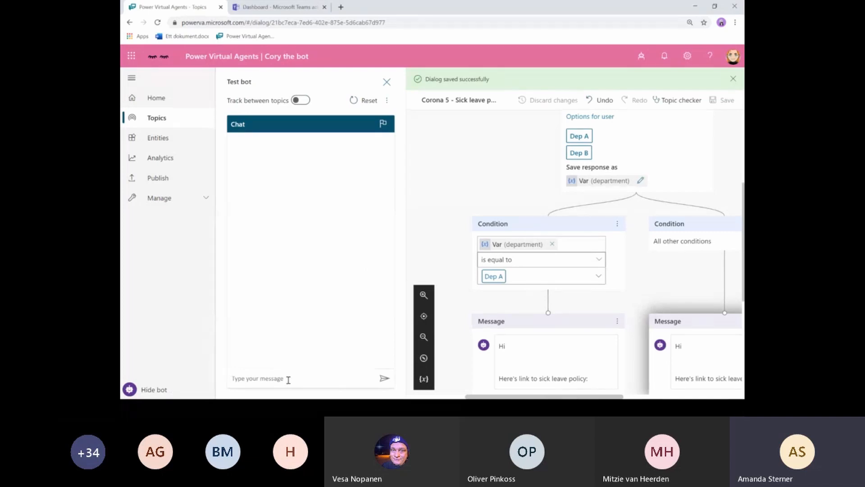
{"action": "type", "text": "sick leave"}
{"action": "left_click", "coordinate": [384, 378]}
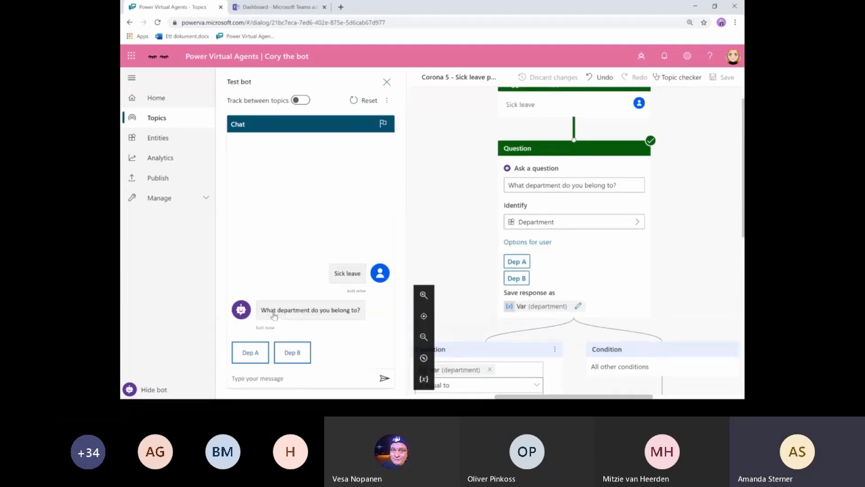
{"action": "left_click", "coordinate": [249, 353]}
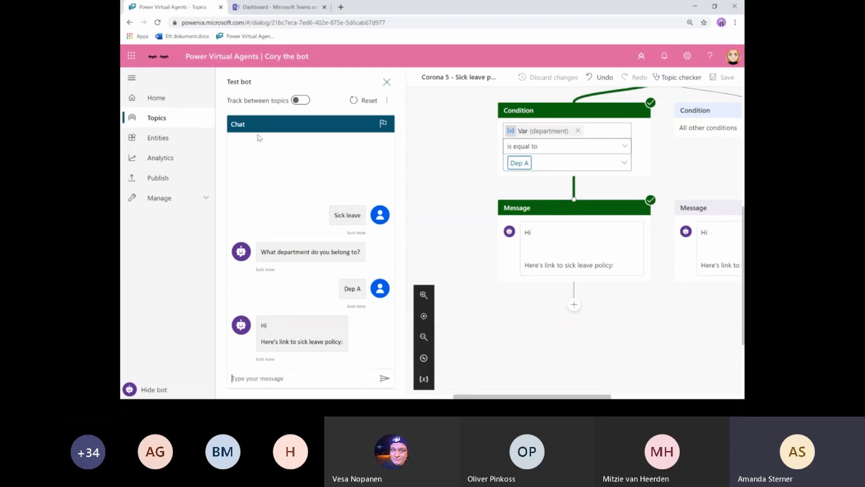
{"action": "left_click", "coordinate": [387, 82]}
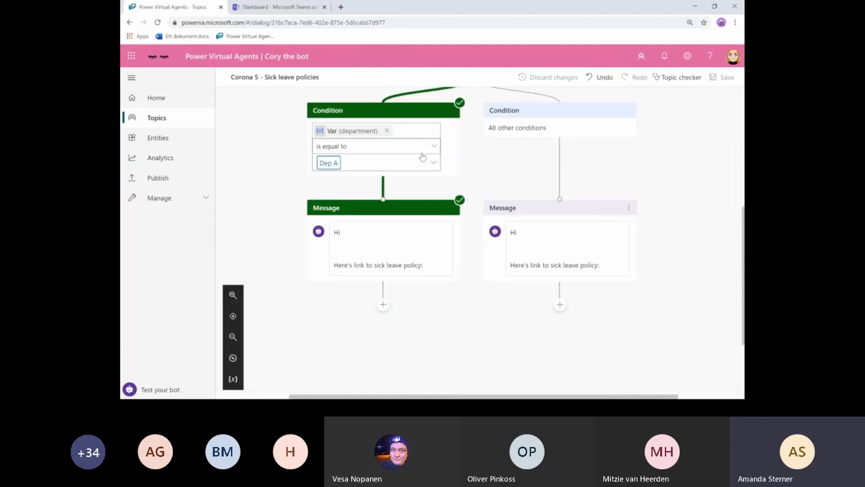
- Open the Corona 2 - Sick topic's authoring canvas from the Topics list
{"action": "left_click", "coordinate": [157, 120]}
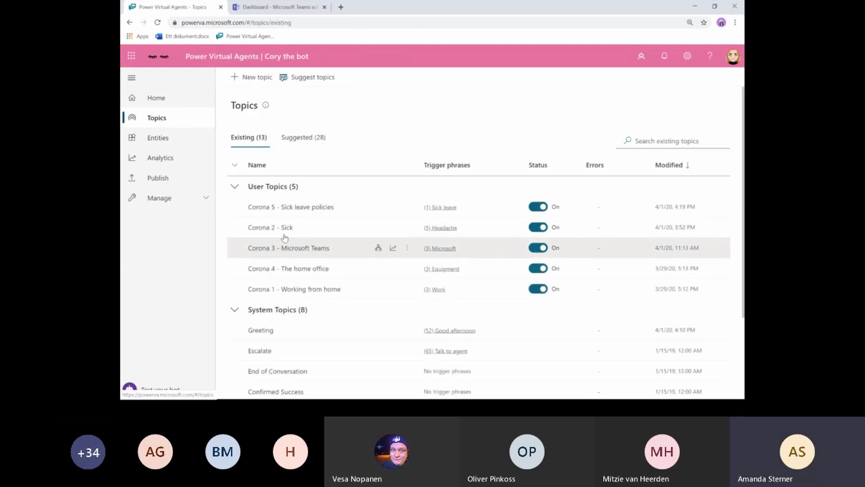
{"action": "left_click", "coordinate": [265, 228]}
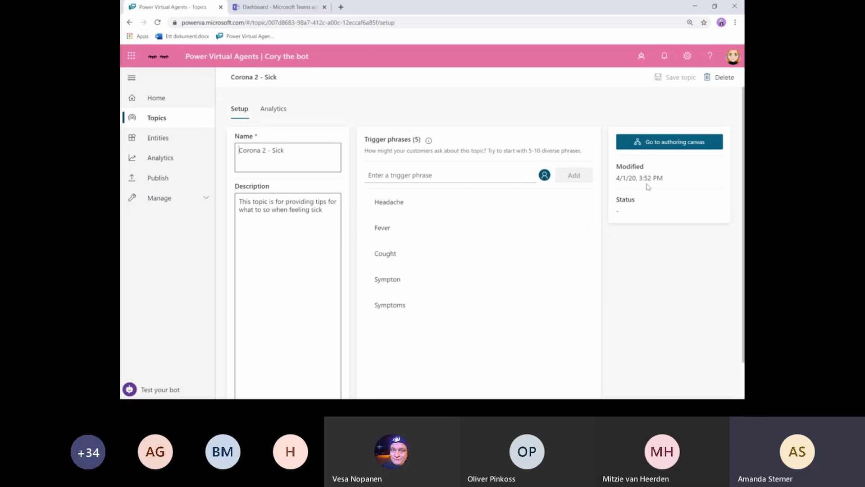
{"action": "left_click", "coordinate": [667, 145]}
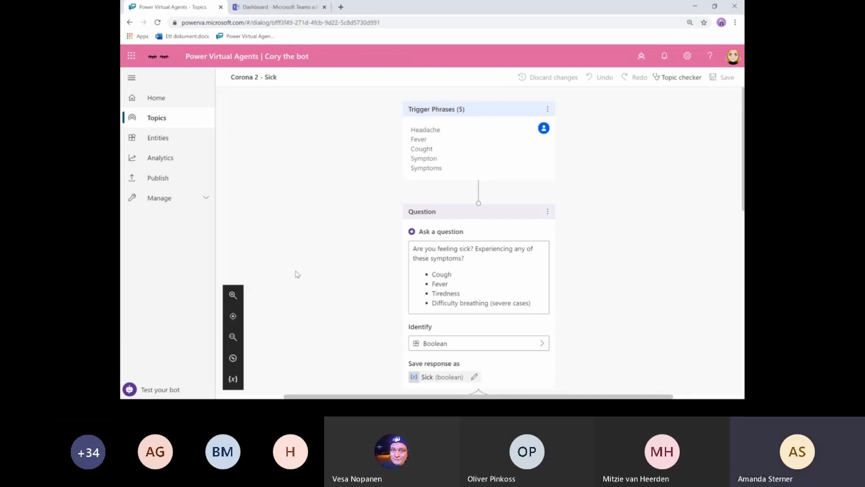
- Review the Corona 2 - Sick flow down to its End step, then hide the minimap
{"action": "left_click", "coordinate": [232, 358]}
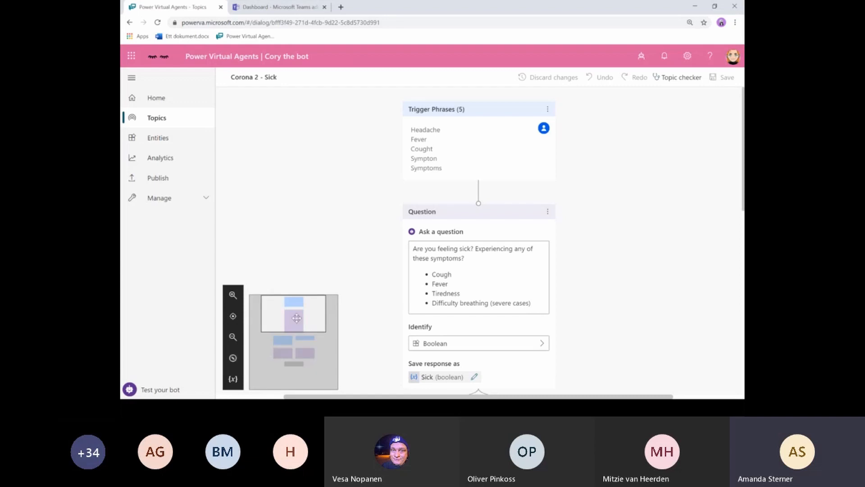
{"action": "mouse_move", "coordinate": [307, 315]}
{"action": "left_mouse_down"}
{"action": "mouse_move", "coordinate": [307, 357]}
{"action": "mouse_move", "coordinate": [307, 307]}
{"action": "mouse_move", "coordinate": [294, 307]}
{"action": "left_mouse_up"}
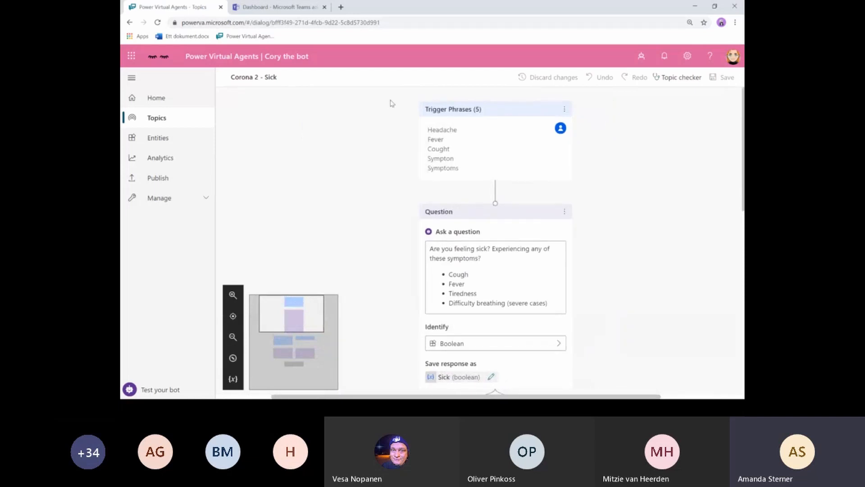
{"action": "scroll", "coordinate": [652, 210], "scroll_direction": "down", "scroll_amount": 2}
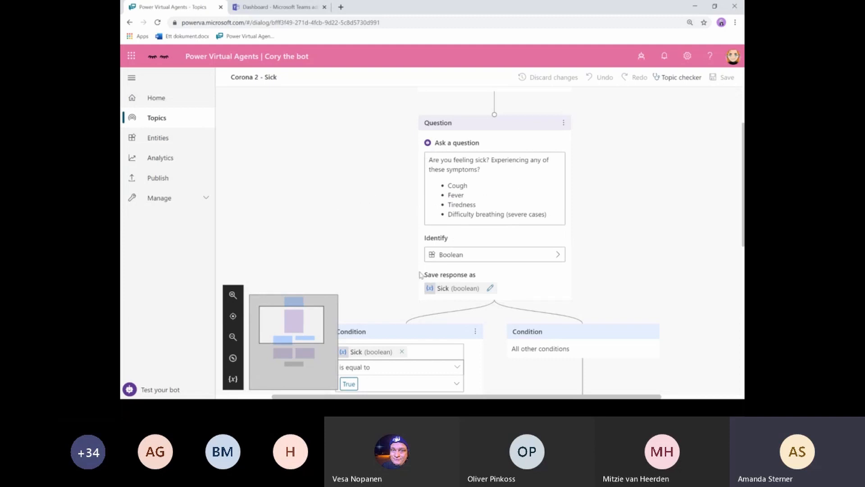
{"action": "scroll", "coordinate": [392, 256], "scroll_direction": "down", "scroll_amount": 1}
{"action": "scroll", "coordinate": [391, 256], "scroll_direction": "down", "scroll_amount": 4}
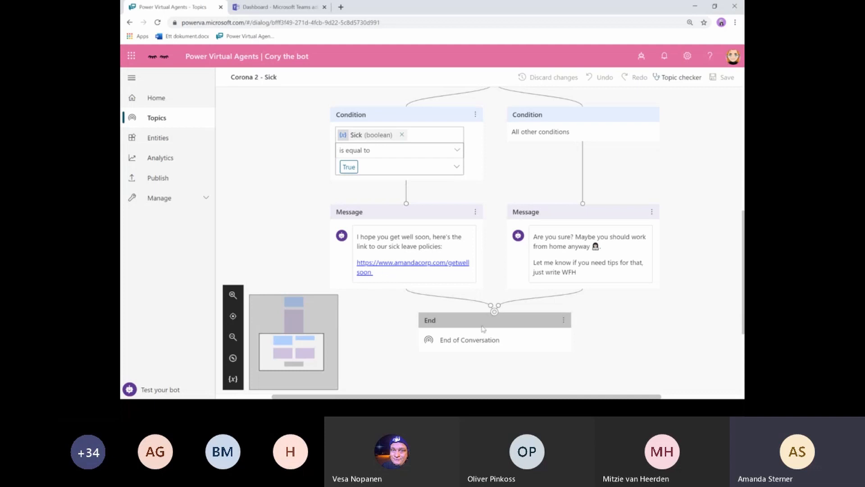
{"action": "left_click", "coordinate": [233, 357]}
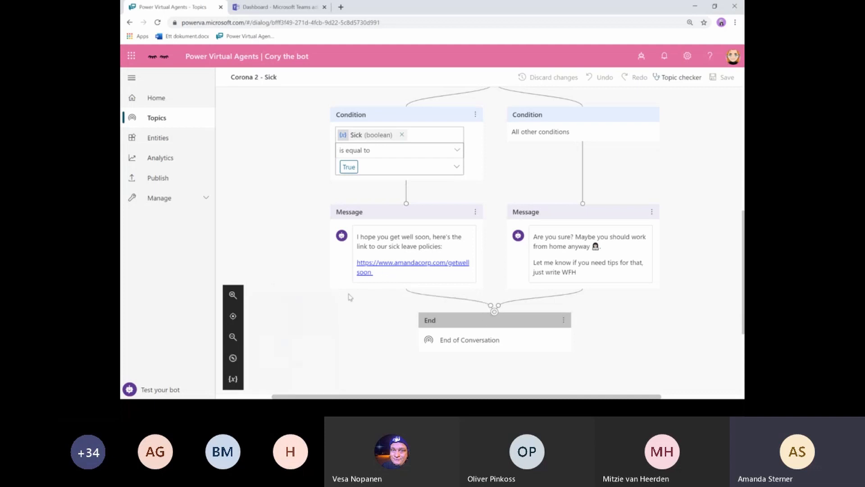
- Replace the Sick = True get-well message with a redirect to Corona 5 - Sick leave policies
{"action": "left_click_drag", "start_coordinate": [492, 310], "coordinate": [381, 323]}
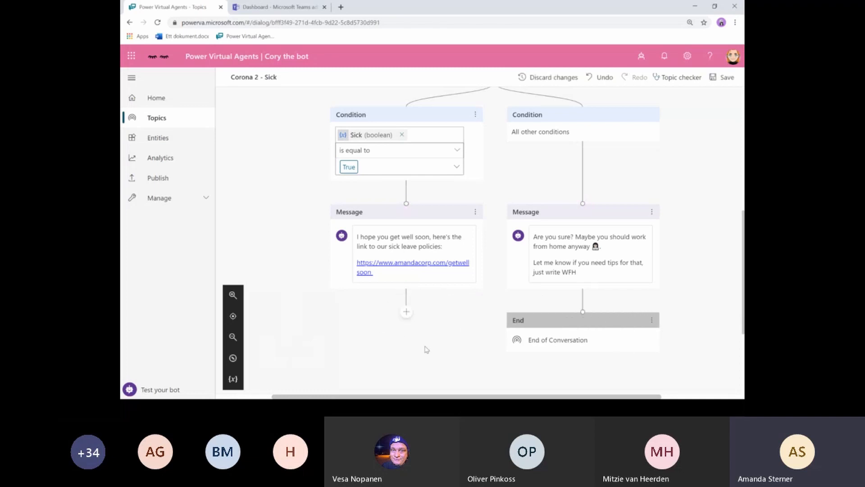
{"action": "left_click", "coordinate": [406, 312]}
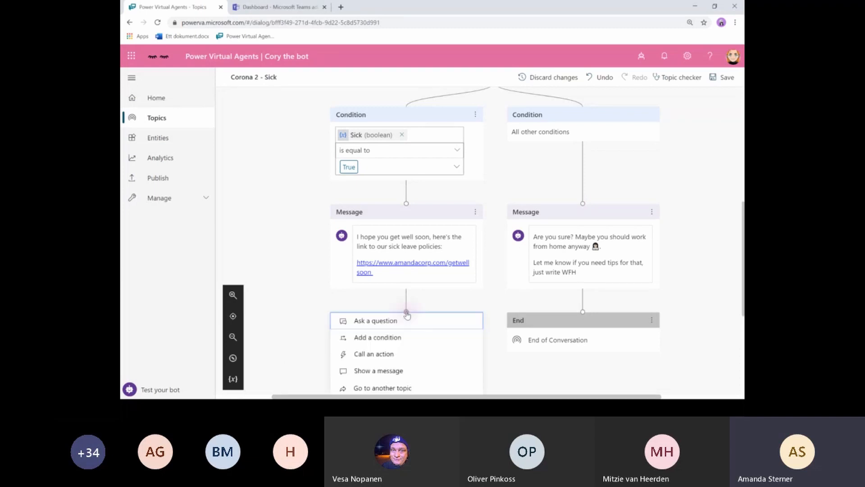
{"action": "scroll", "coordinate": [414, 358], "scroll_direction": "down", "scroll_amount": 1}
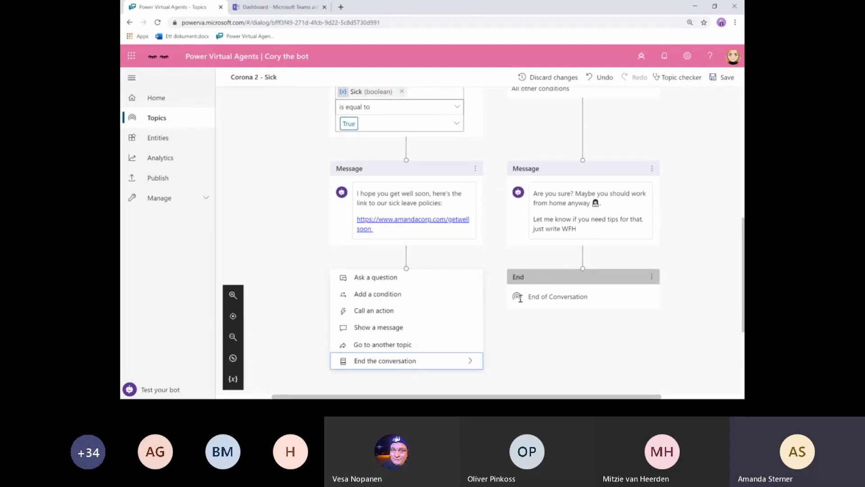
{"action": "left_click", "coordinate": [414, 346]}
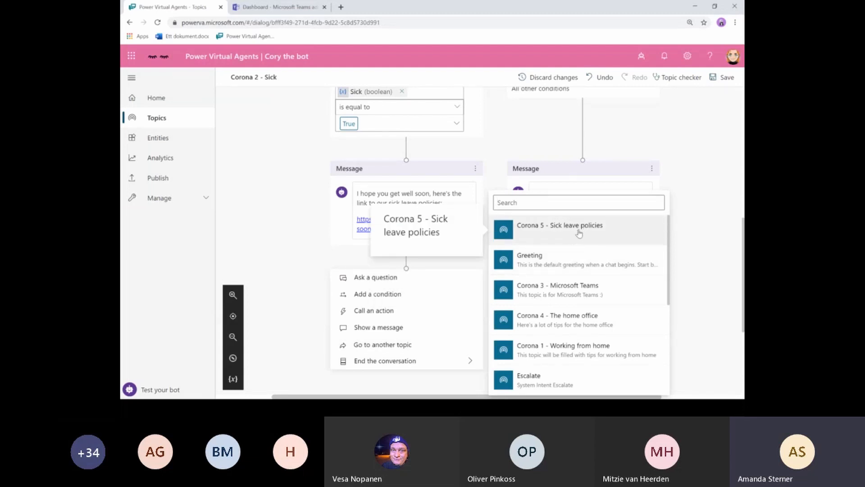
{"action": "left_click", "coordinate": [579, 230]}
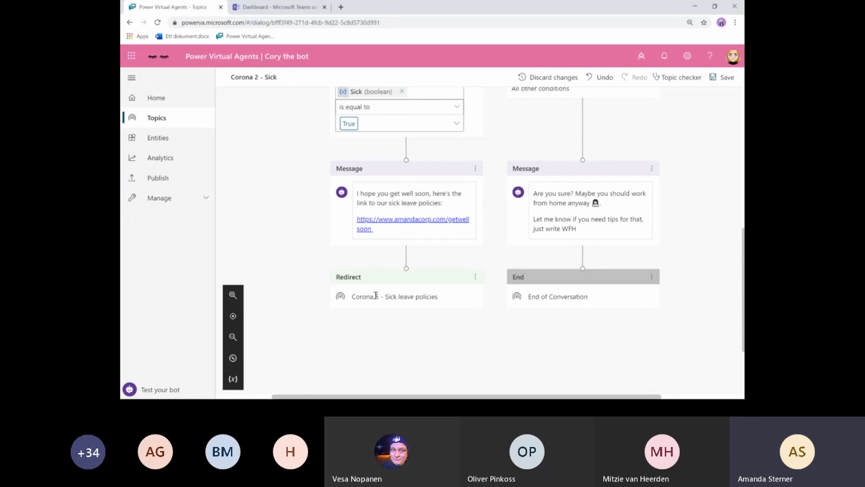
{"action": "left_click", "coordinate": [475, 169]}
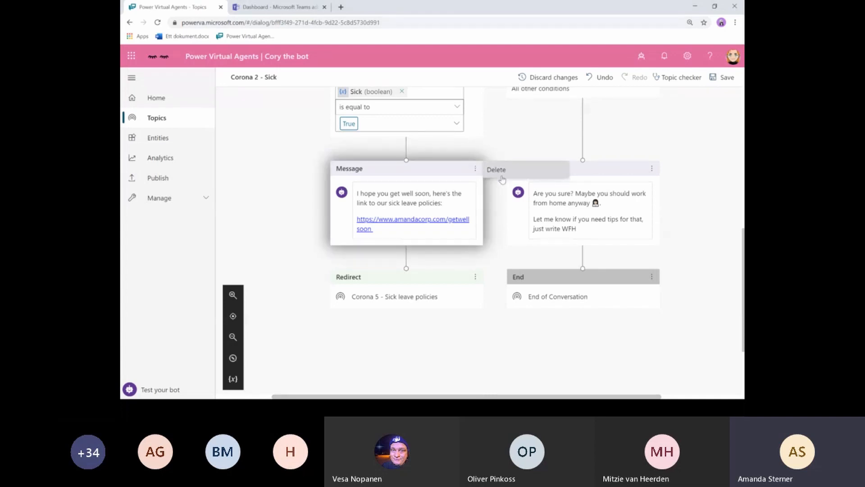
{"action": "left_click", "coordinate": [498, 170]}
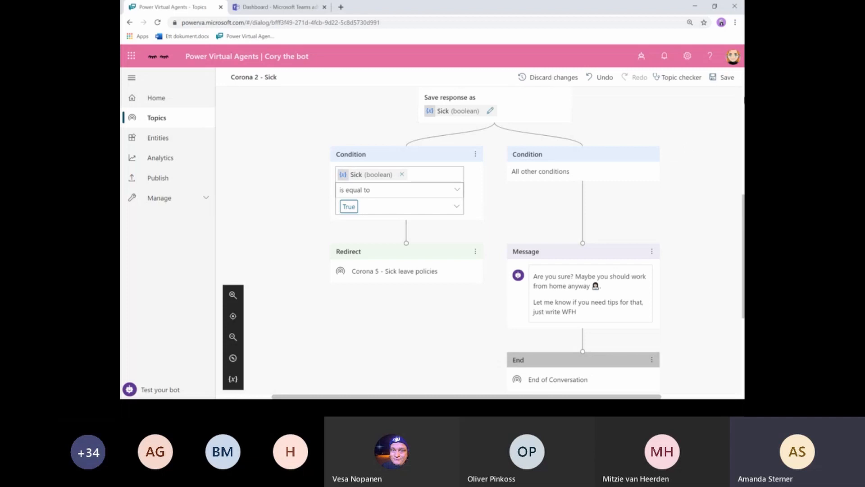
- Save the Corona 2 - Sick topic changes
{"action": "left_click", "coordinate": [722, 80]}
{"action": "scroll", "coordinate": [685, 293], "scroll_direction": "down", "scroll_amount": 1}
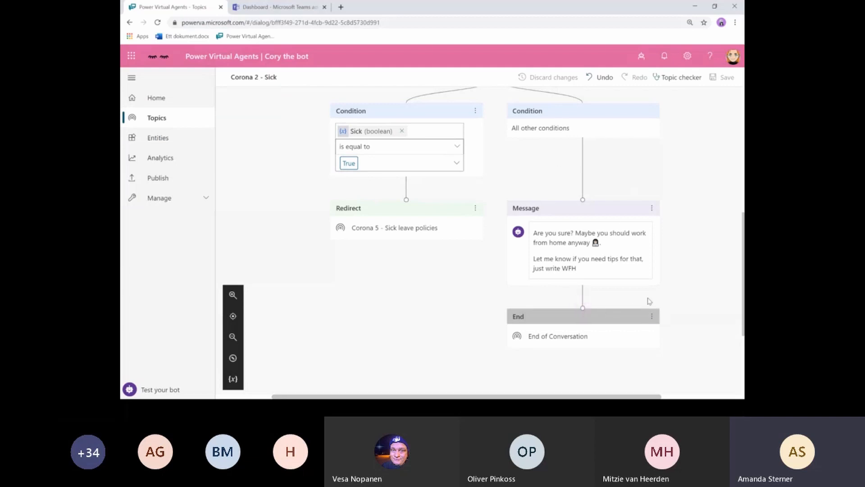
{"action": "left_click", "coordinate": [583, 298]}
{"action": "scroll", "coordinate": [583, 301], "scroll_direction": "down", "scroll_amount": 3}
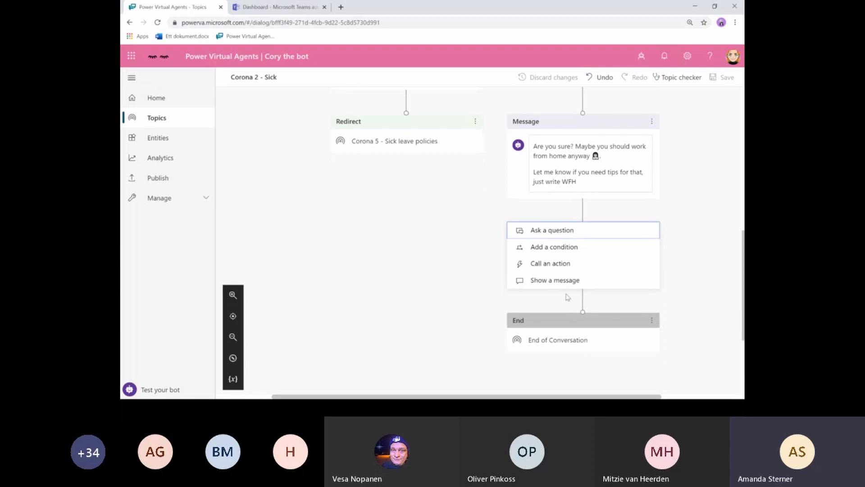
{"action": "left_click", "coordinate": [691, 309]}
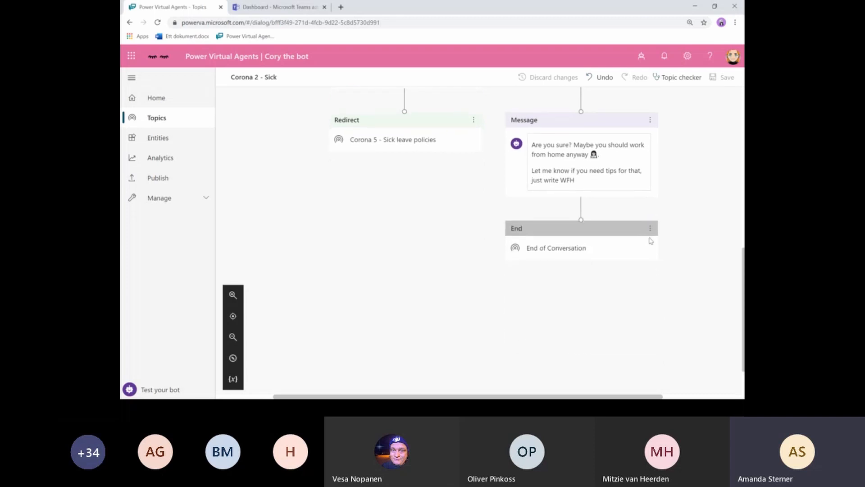
- Replace the End step after the WFH message with an End of Conversation step
{"action": "left_click", "coordinate": [650, 228]}
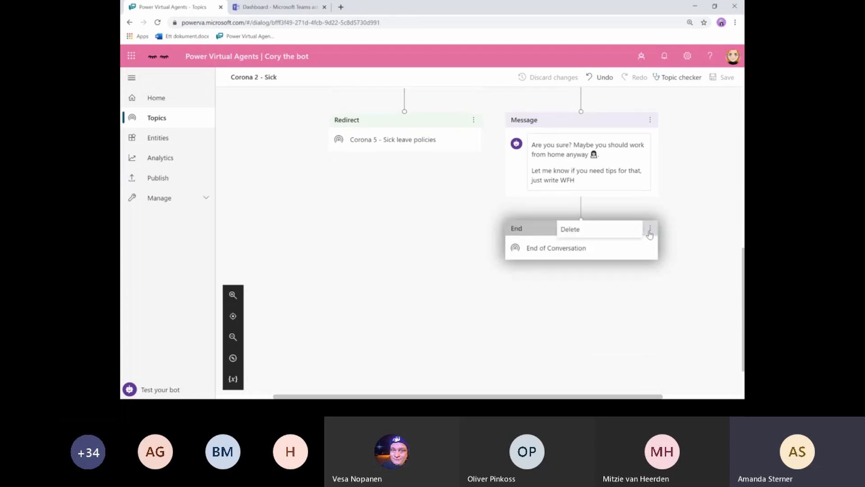
{"action": "left_click", "coordinate": [602, 233]}
{"action": "left_click", "coordinate": [581, 221]}
{"action": "mouse_move", "coordinate": [556, 314]}
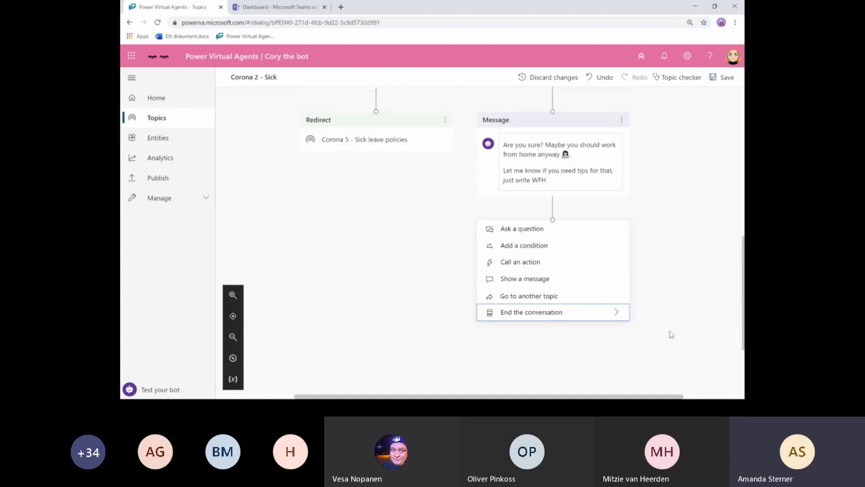
{"action": "mouse_move", "coordinate": [613, 312]}
{"action": "left_click", "coordinate": [675, 314]}
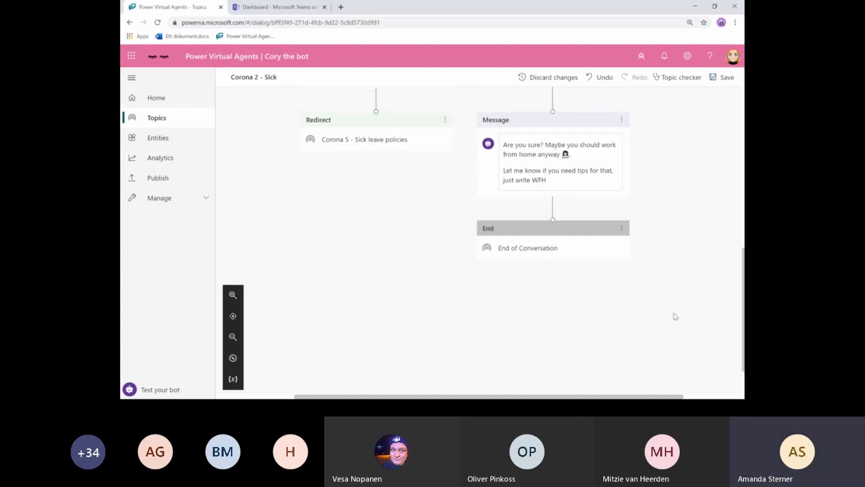
- Save the Corona 2 - Sick topic and return to Cory the bot's Home page
{"action": "scroll", "coordinate": [435, 224], "scroll_direction": "up", "scroll_amount": 1}
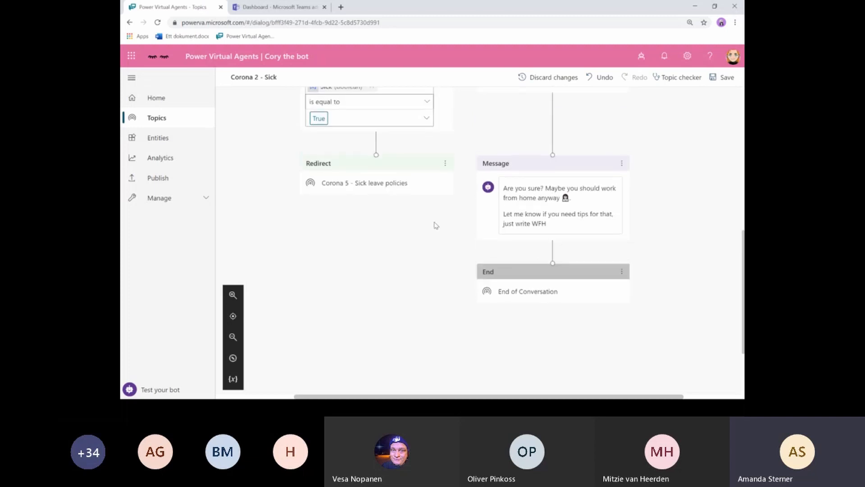
{"action": "scroll", "coordinate": [436, 224], "scroll_direction": "up", "scroll_amount": 2}
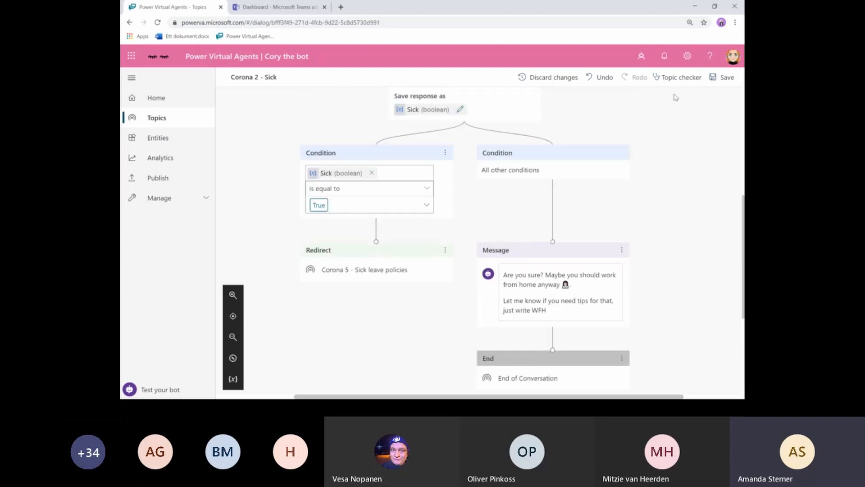
{"action": "left_click", "coordinate": [725, 80]}
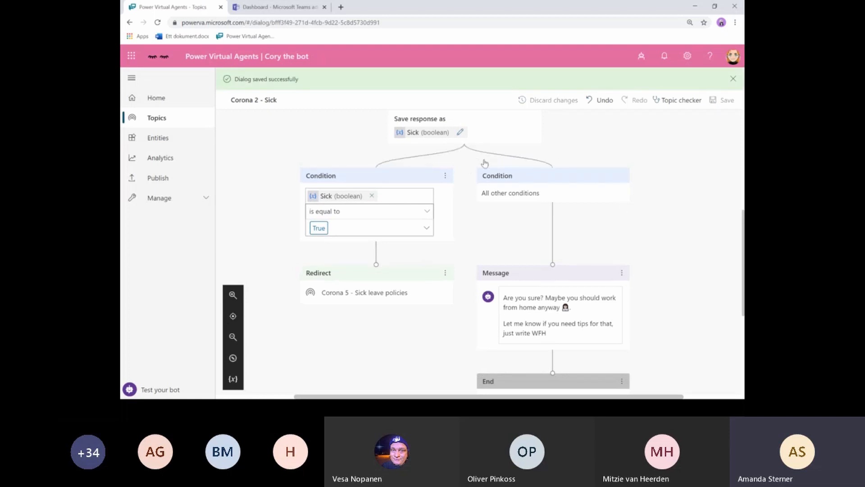
{"action": "scroll", "coordinate": [276, 162], "scroll_direction": "up", "scroll_amount": 4}
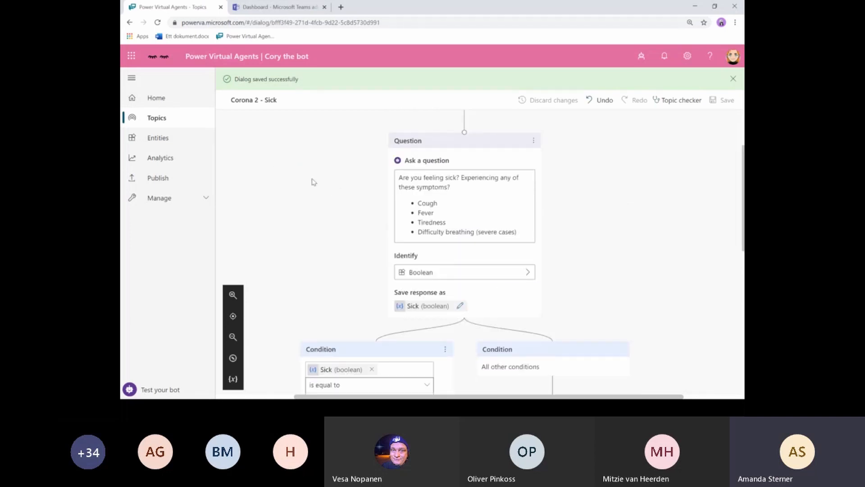
{"action": "left_click", "coordinate": [165, 101]}
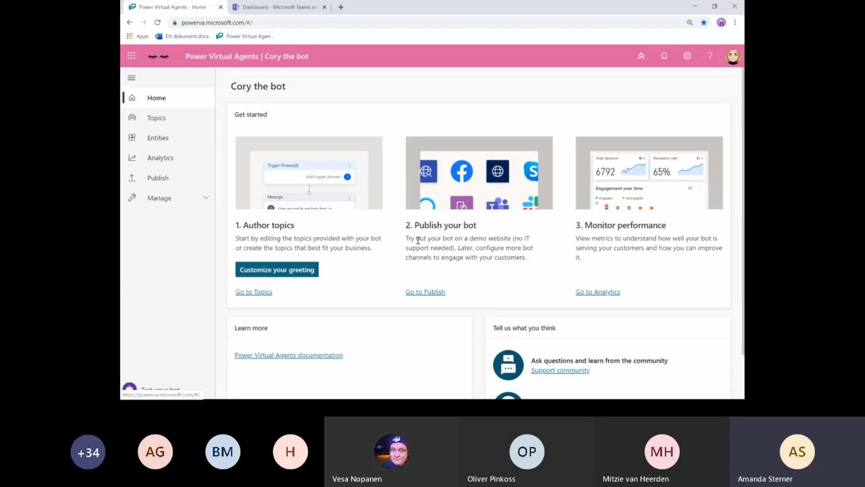
- Publish Cory the bot's latest content from the Publish page and confirm the publish
{"action": "left_click", "coordinate": [427, 294]}
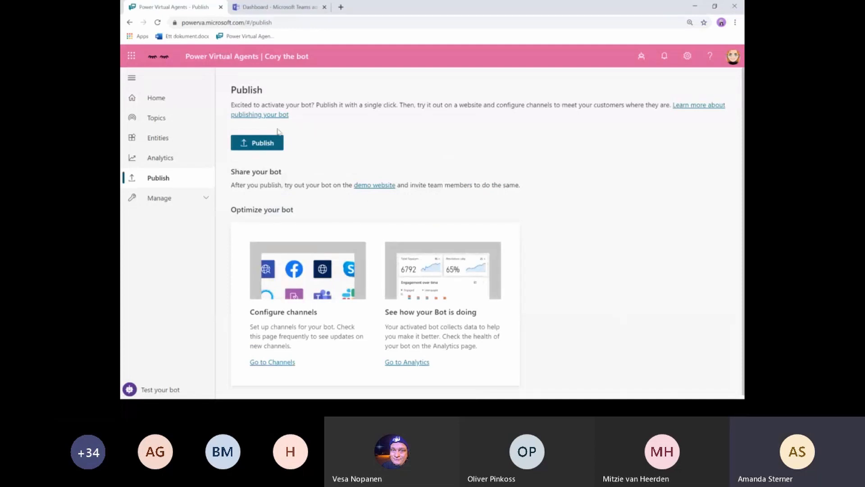
{"action": "left_click", "coordinate": [276, 146]}
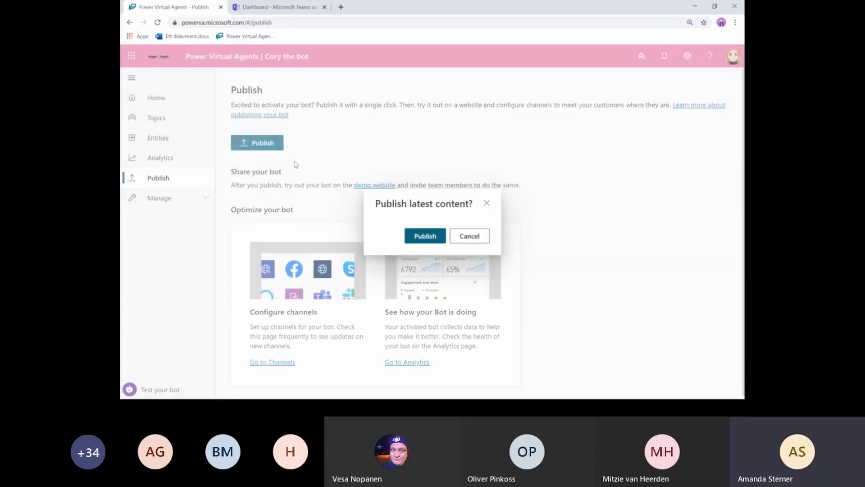
{"action": "left_click", "coordinate": [412, 238]}
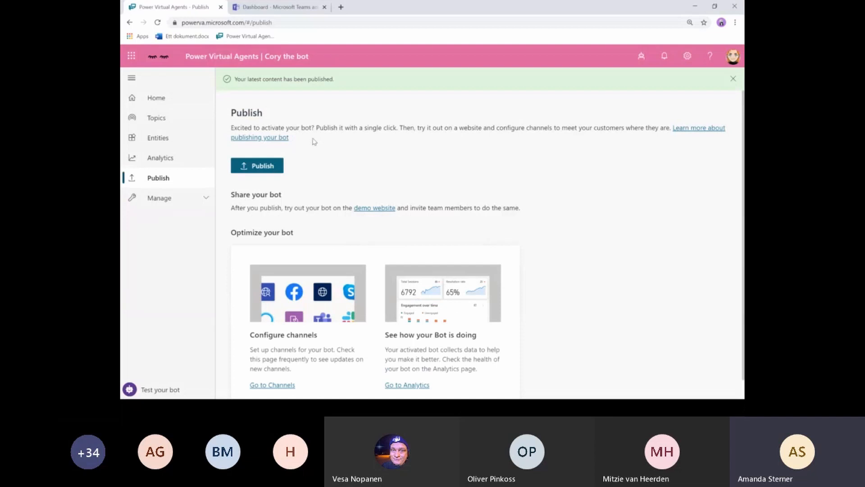
{"action": "scroll", "coordinate": [345, 149], "scroll_direction": "down", "scroll_amount": 1}
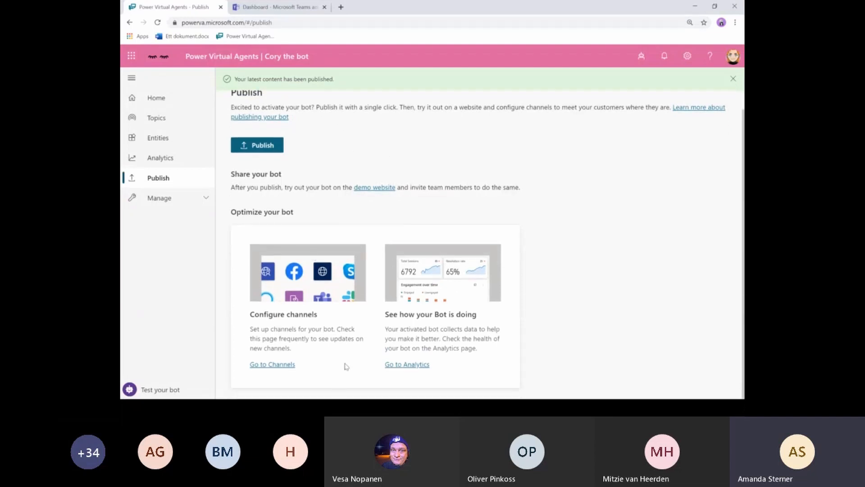
- Go to the bot's Channels page and dismiss the published confirmation banner
{"action": "left_click", "coordinate": [285, 365]}
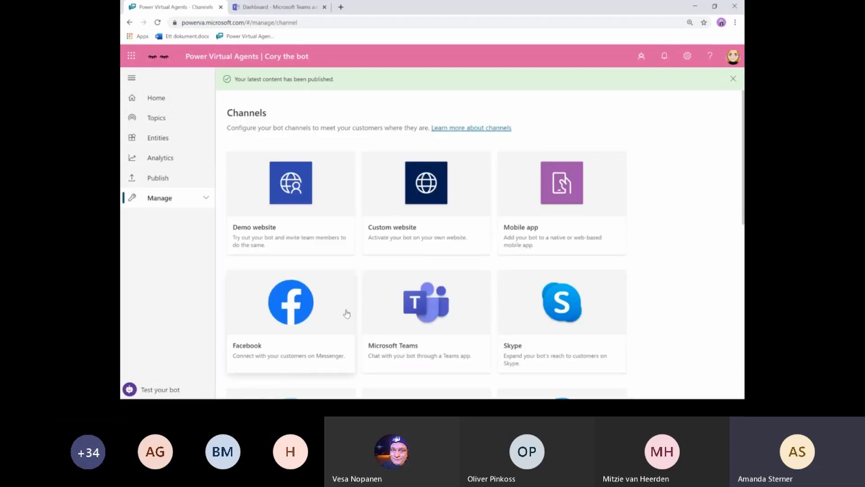
{"action": "left_click", "coordinate": [733, 79]}
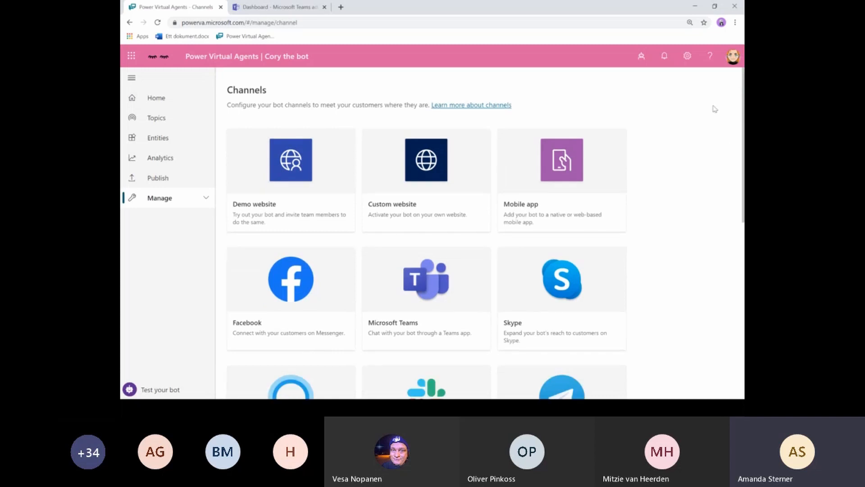
{"action": "scroll", "coordinate": [636, 197], "scroll_direction": "down", "scroll_amount": 1}
{"action": "scroll", "coordinate": [637, 197], "scroll_direction": "down", "scroll_amount": 6}
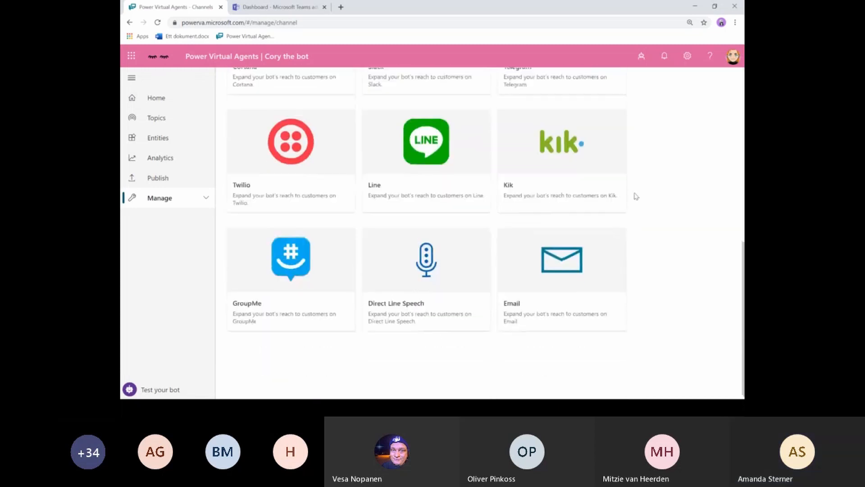
{"action": "scroll", "coordinate": [636, 196], "scroll_direction": "up", "scroll_amount": 5}
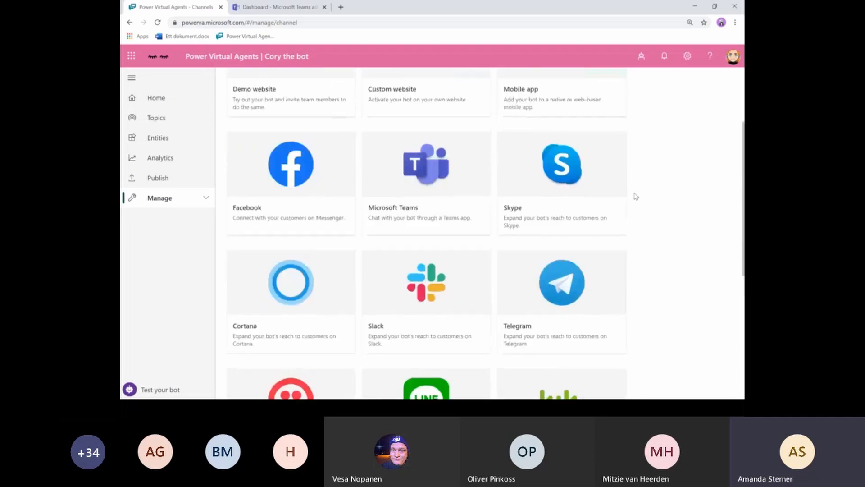
{"action": "scroll", "coordinate": [637, 197], "scroll_direction": "up", "scroll_amount": 2}
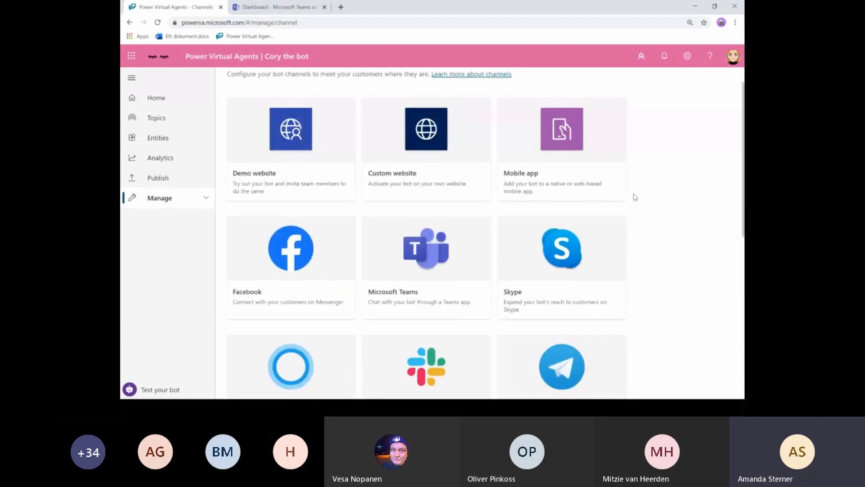
- Copy the Microsoft Teams channel's App ID, close its panel, and bring the Teams window forward
{"action": "left_click", "coordinate": [409, 257]}
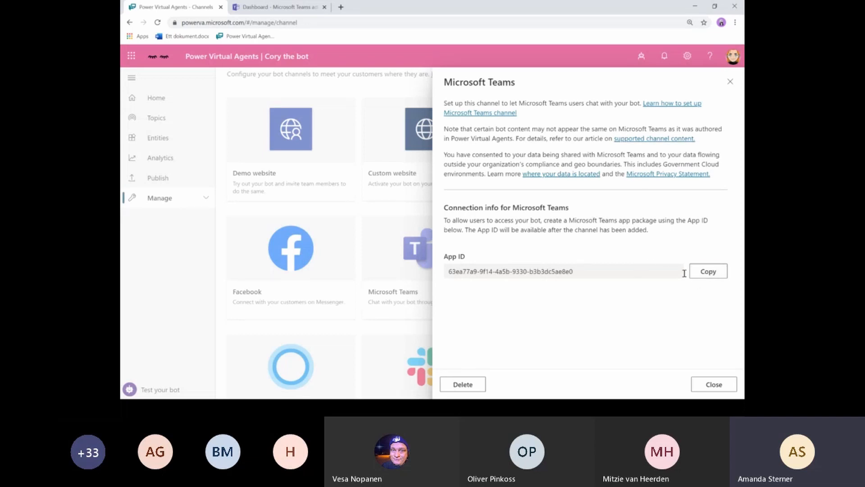
{"action": "left_click", "coordinate": [701, 274]}
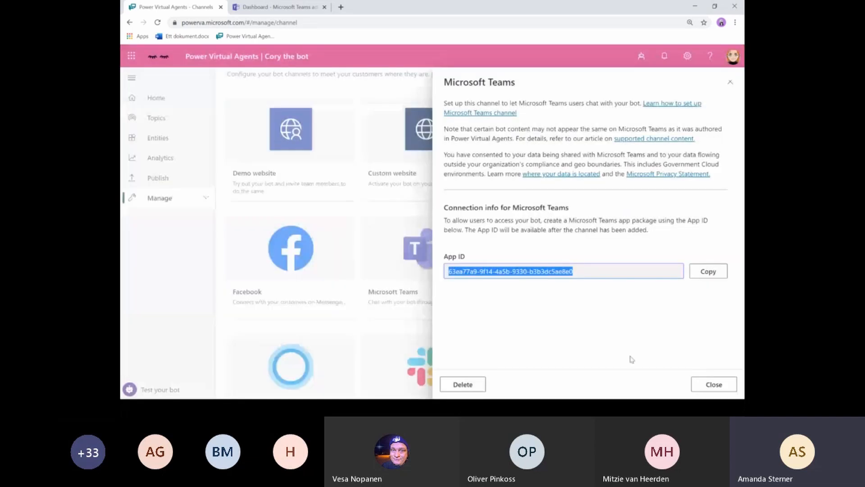
{"action": "left_click", "coordinate": [731, 83]}
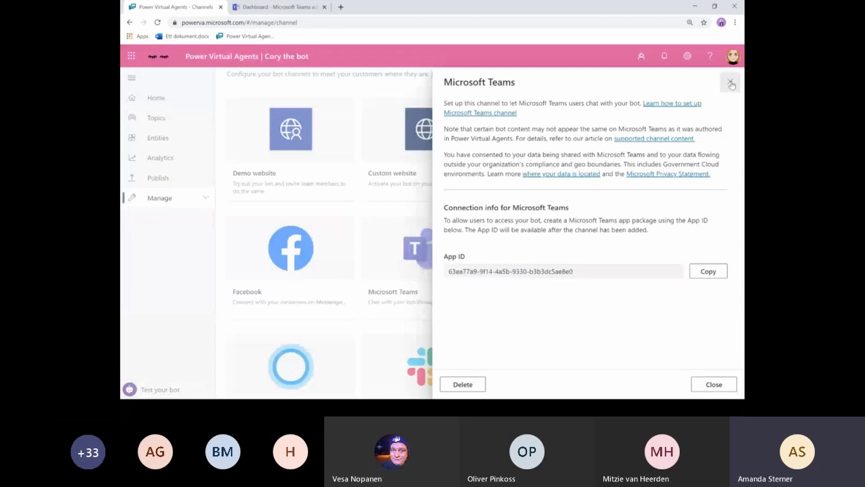
{"action": "scroll", "coordinate": [317, 134], "scroll_direction": "up", "scroll_amount": 1}
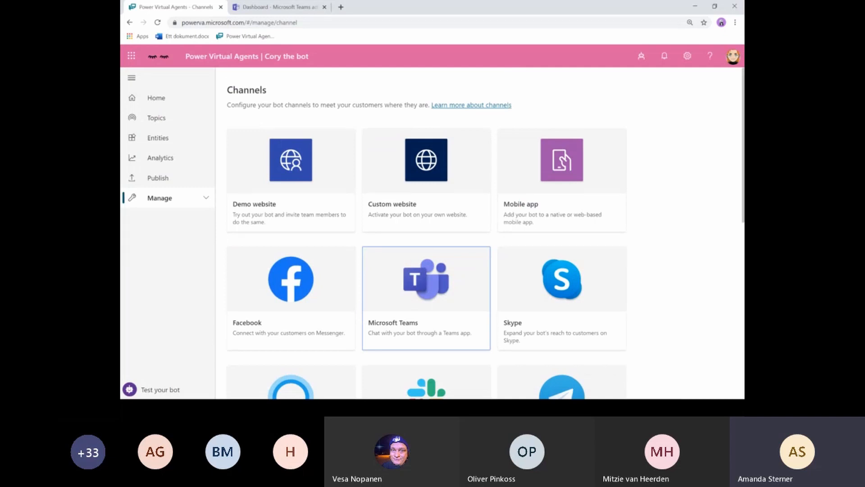
{"action": "left_click_drag", "start_coordinate": [121, 33], "coordinate": [245, 1]}
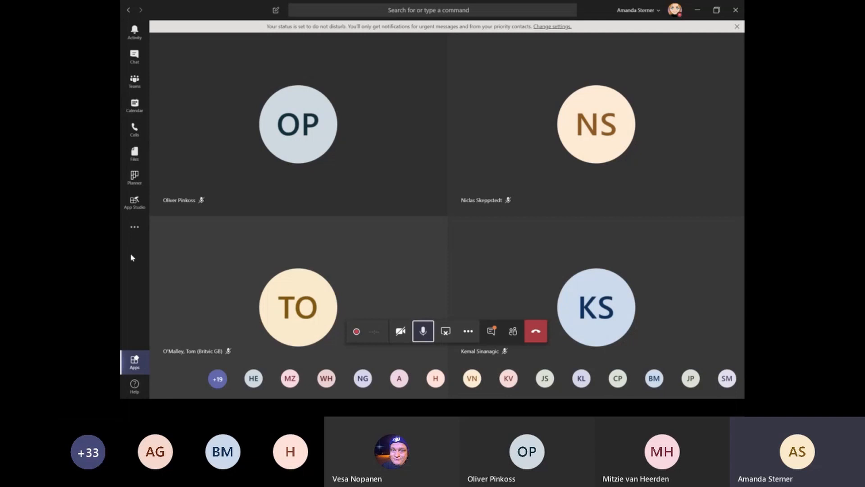
- Find App Studio by searching 'app studio' in the Teams apps store and show its Manifest editor
{"action": "left_click", "coordinate": [131, 369]}
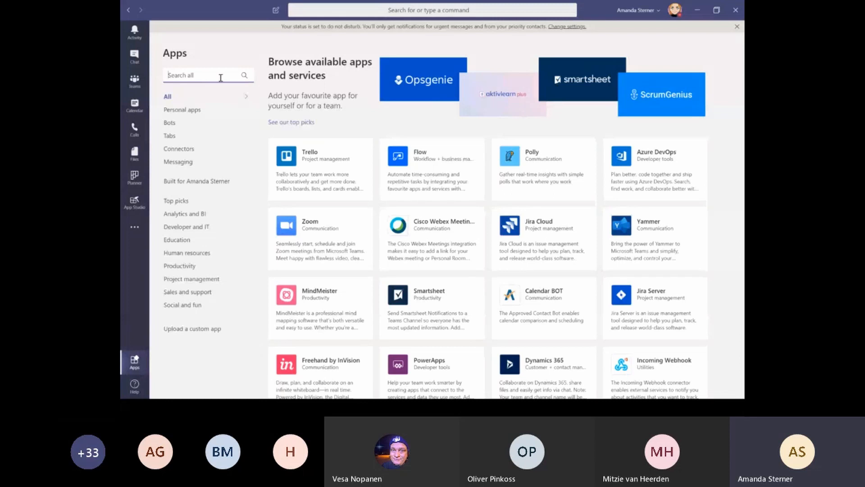
{"action": "type", "text": "app studio"}
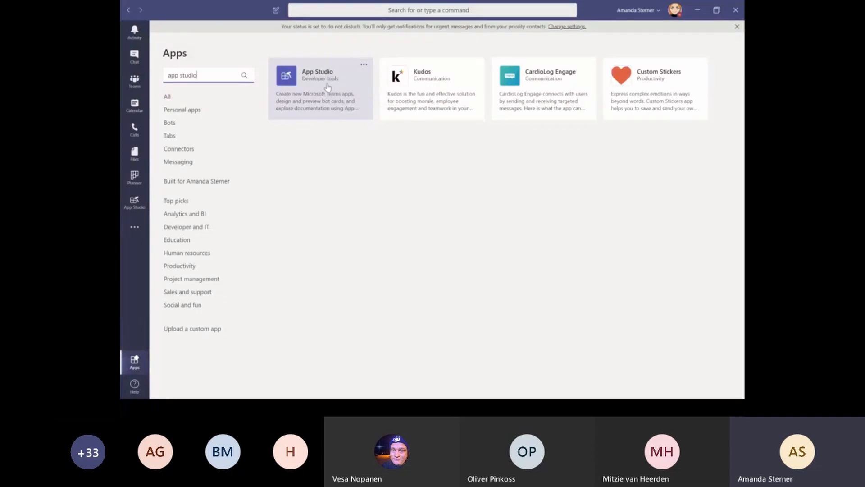
{"action": "left_click", "coordinate": [134, 202]}
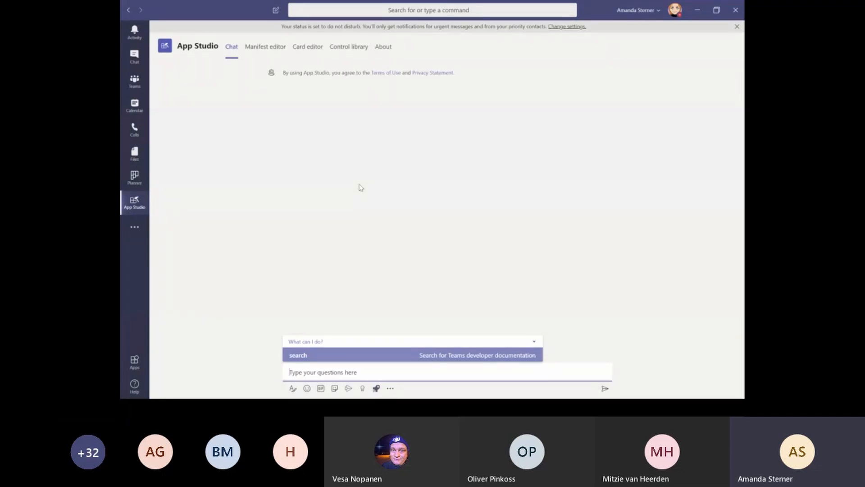
{"action": "left_click", "coordinate": [472, 200]}
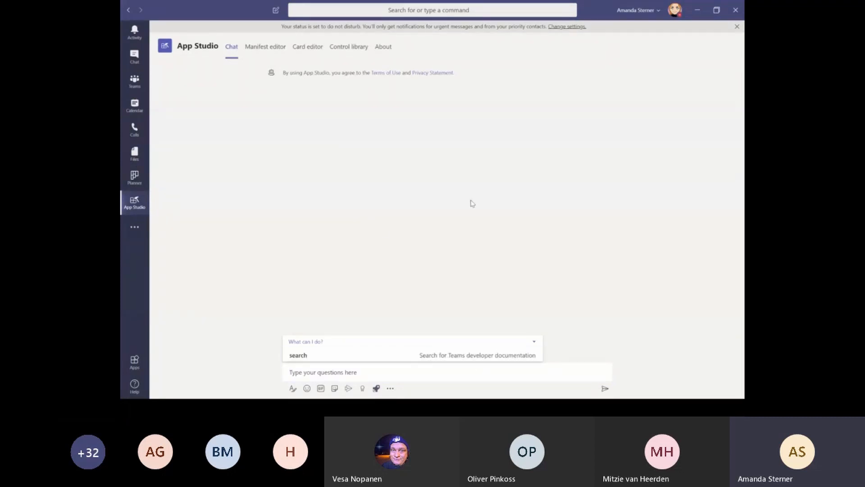
{"action": "left_click", "coordinate": [256, 50]}
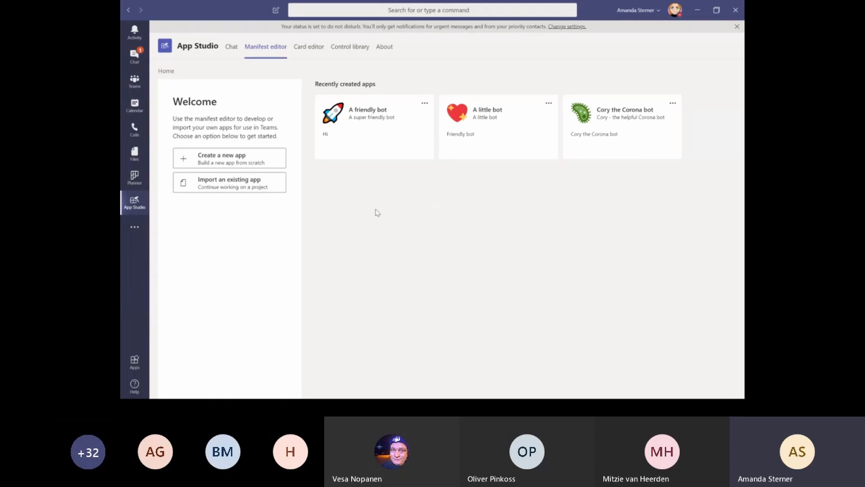
- Review A friendly bot's app details down to Branding, then move to its Bots capability
{"action": "left_click", "coordinate": [334, 114]}
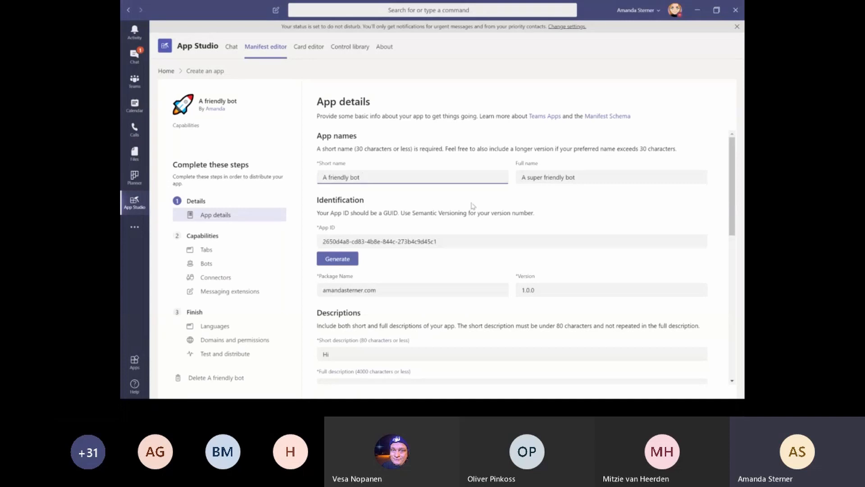
{"action": "scroll", "coordinate": [472, 205], "scroll_direction": "down", "scroll_amount": 5}
{"action": "scroll", "coordinate": [472, 205], "scroll_direction": "down", "scroll_amount": 4}
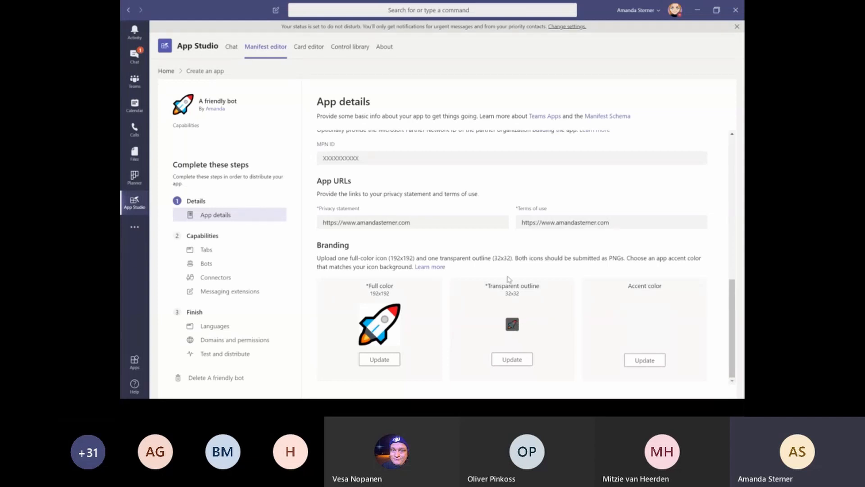
{"action": "scroll", "coordinate": [544, 195], "scroll_direction": "up", "scroll_amount": 5}
{"action": "scroll", "coordinate": [544, 194], "scroll_direction": "up", "scroll_amount": 3}
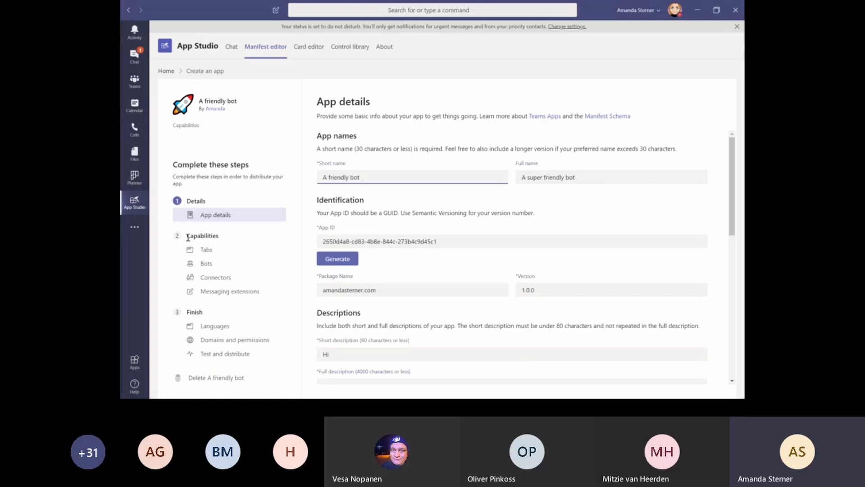
{"action": "left_click", "coordinate": [205, 265]}
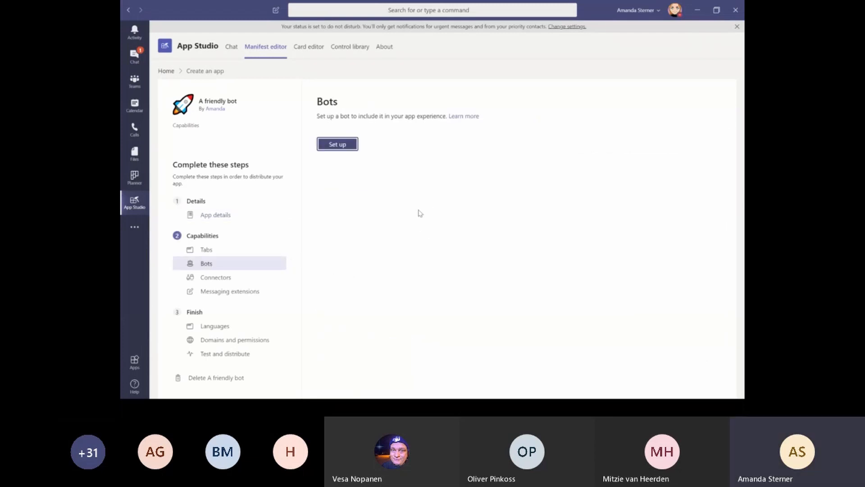
- Connect A friendly bot to the existing bot using the pasted App ID, with Personal scope
{"action": "left_click", "coordinate": [337, 148]}
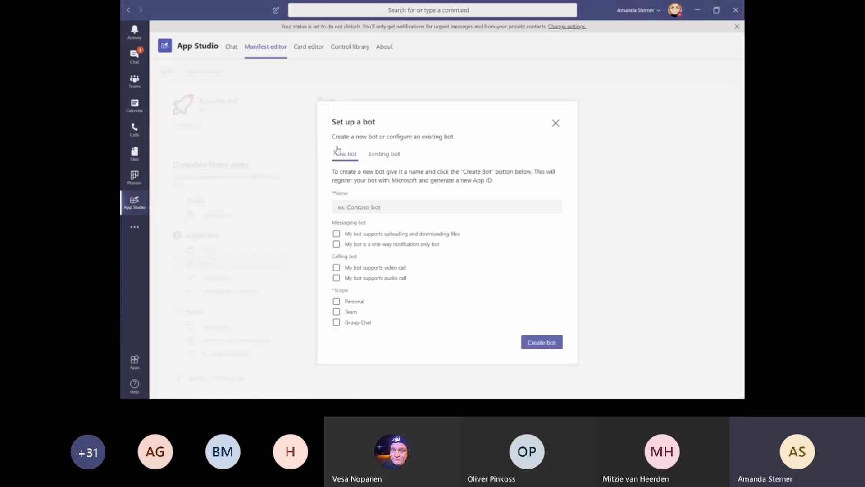
{"action": "left_click", "coordinate": [386, 158]}
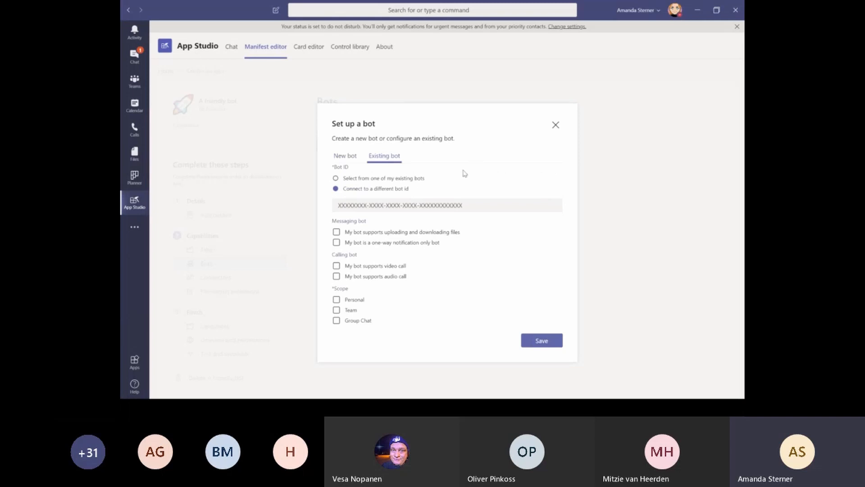
{"action": "left_click", "coordinate": [460, 210]}
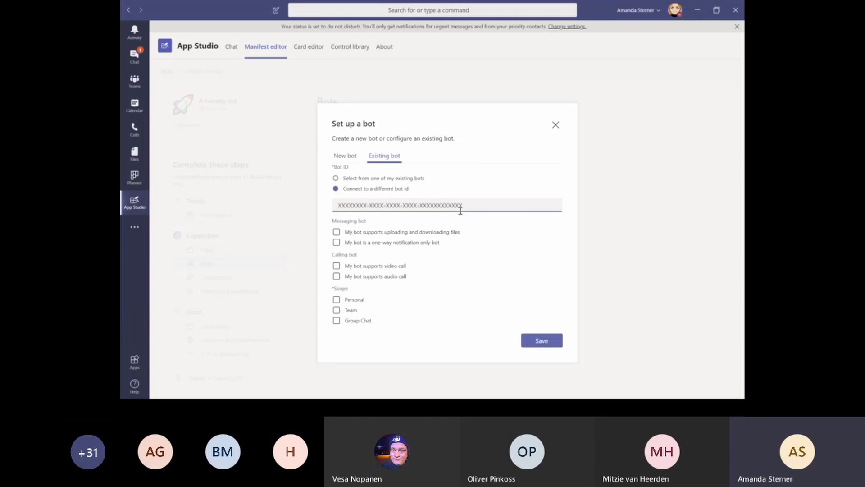
{"action": "key", "text": "ctrl+v"}
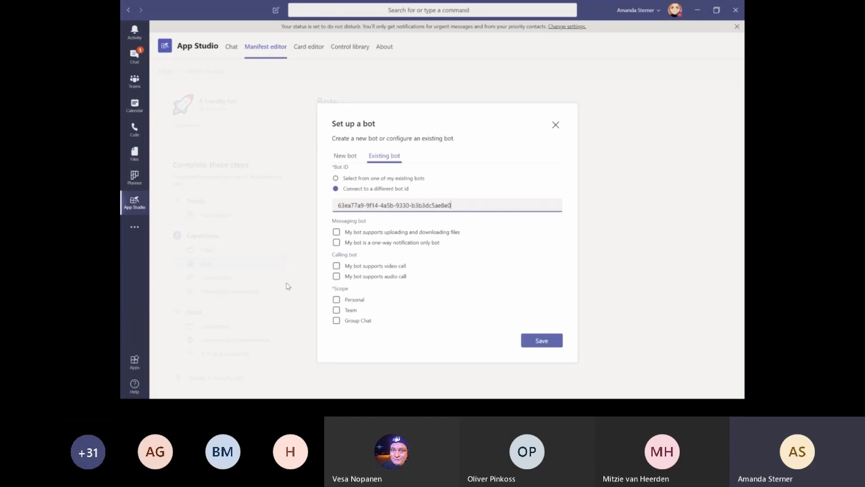
{"action": "left_click", "coordinate": [337, 300]}
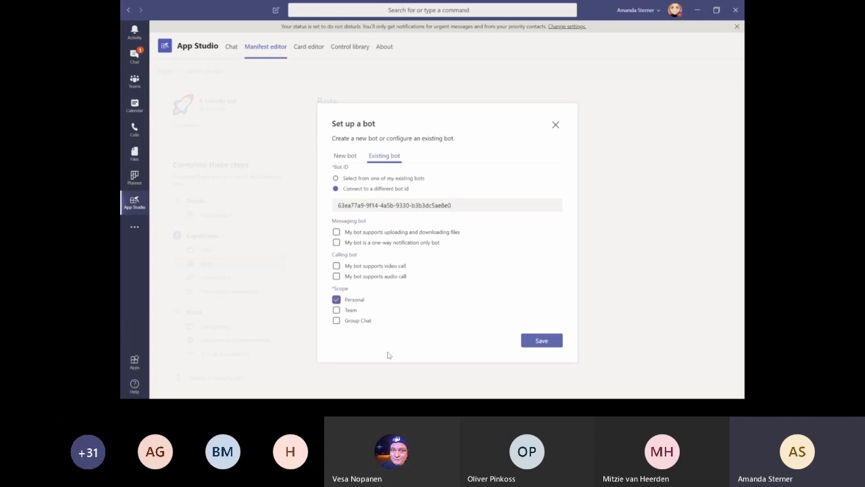
{"action": "left_click", "coordinate": [543, 342]}
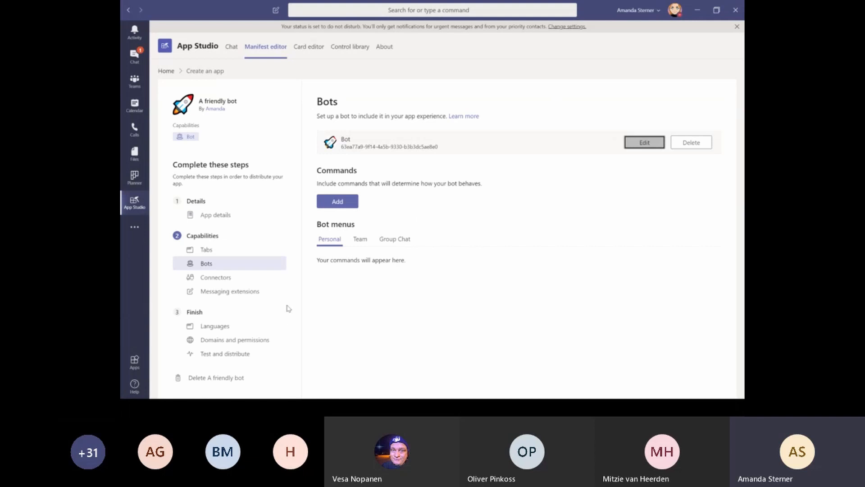
- Download A friendly bot's app package, then show the Apps store's custom-app upload options
{"action": "left_click", "coordinate": [221, 355]}
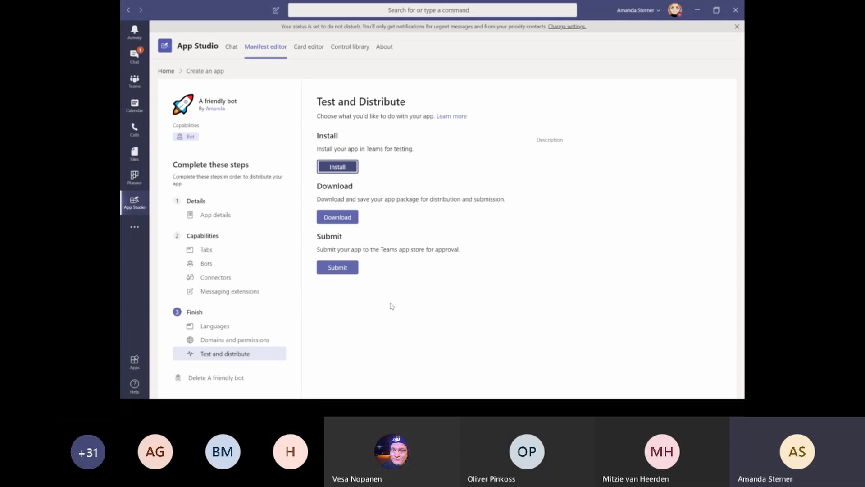
{"action": "left_click", "coordinate": [337, 217]}
{"action": "left_click", "coordinate": [134, 364]}
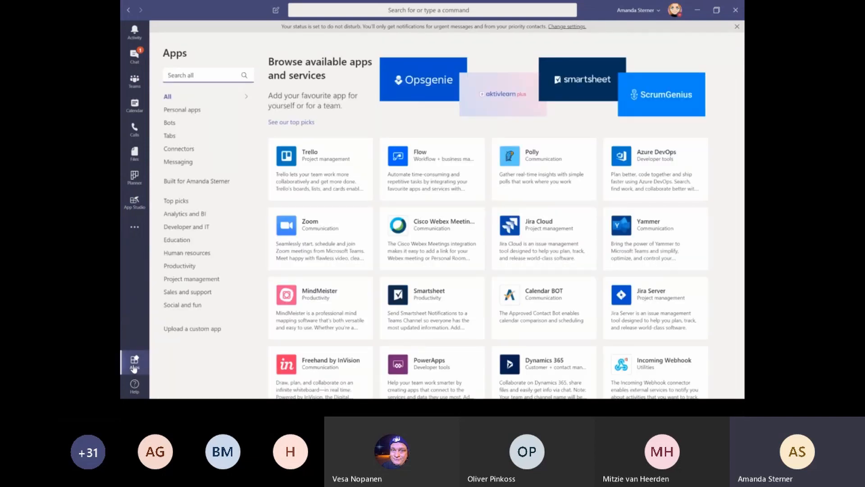
{"action": "left_click", "coordinate": [201, 333]}
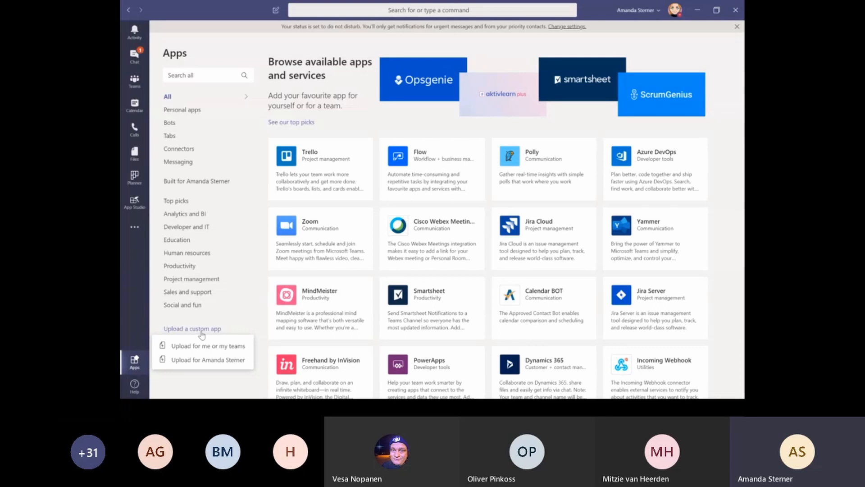
- Upload the Afriendlybot package from the Downloads folder as a custom app for yourself
{"action": "left_click", "coordinate": [189, 364]}
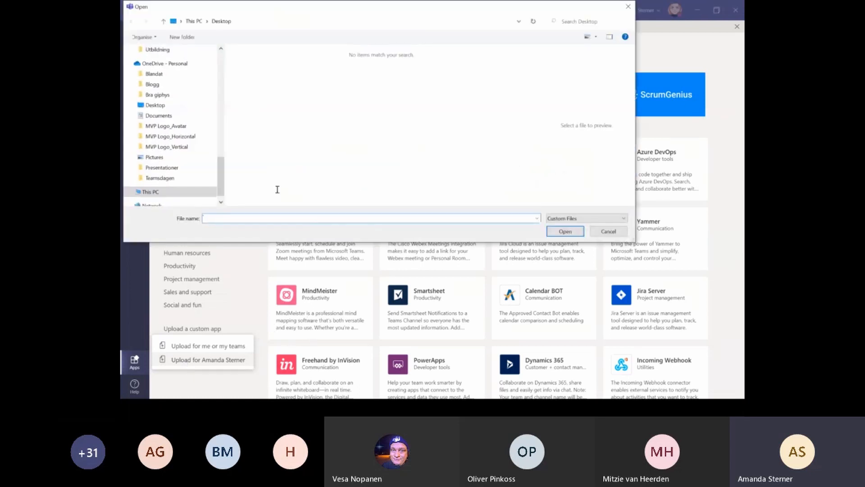
{"action": "scroll", "coordinate": [196, 79], "scroll_direction": "up", "scroll_amount": 10}
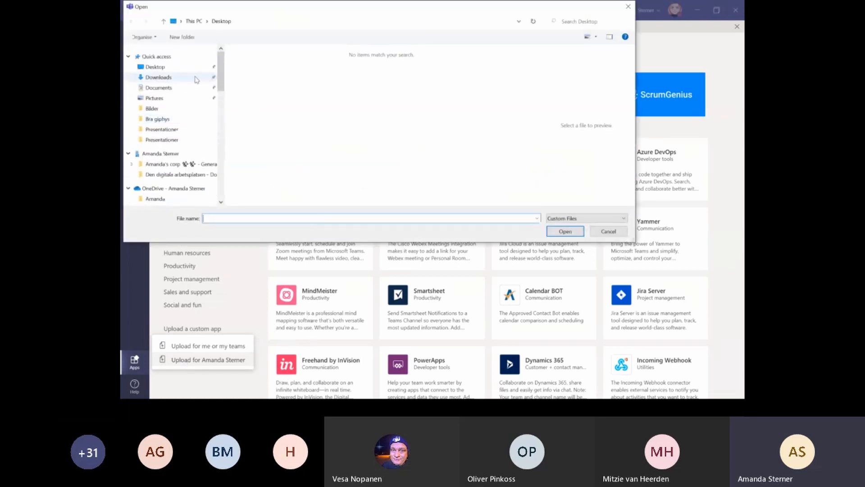
{"action": "left_click", "coordinate": [165, 78]}
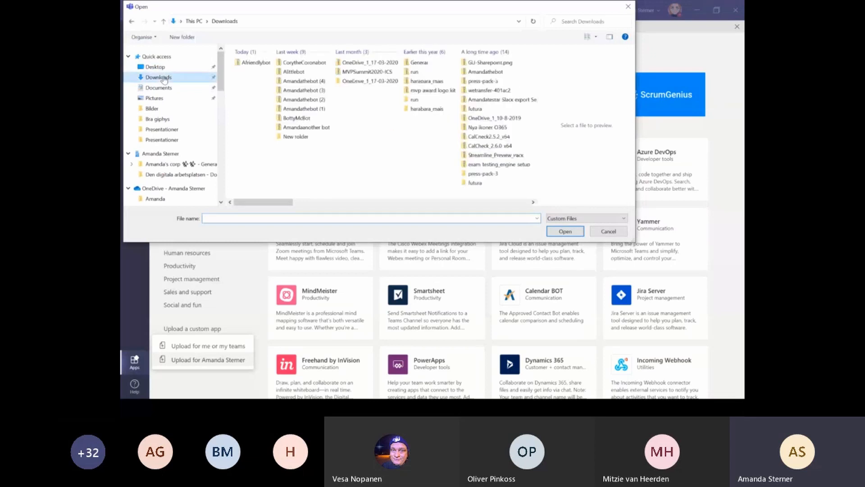
{"action": "double_click", "coordinate": [247, 66]}
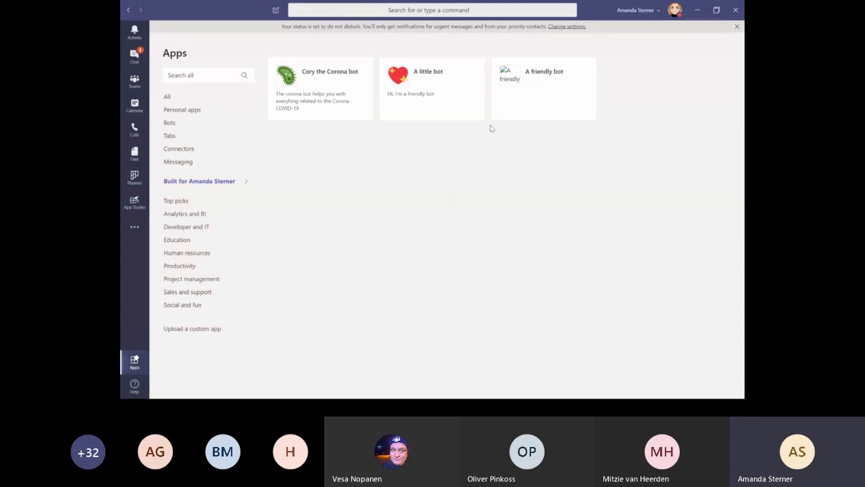
- Check the uploaded A friendly bot's details, then switch to the browser's Power Virtual Agents Channels page
{"action": "left_click", "coordinate": [559, 72]}
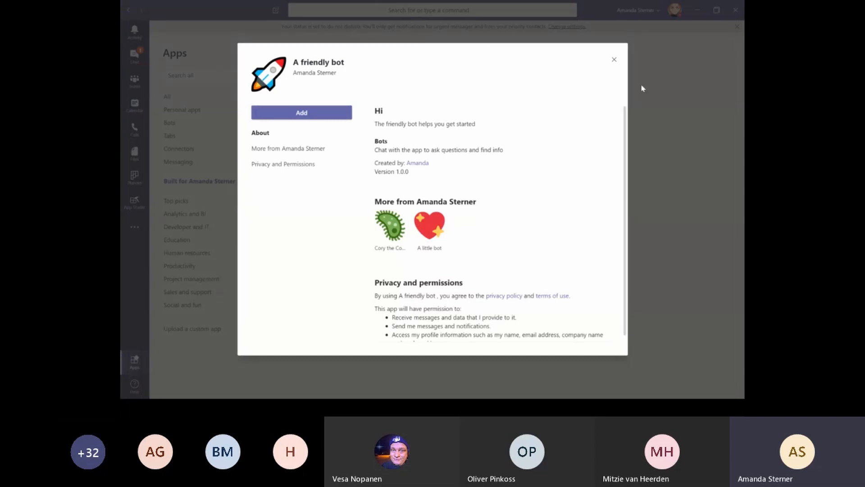
{"action": "left_click", "coordinate": [615, 61]}
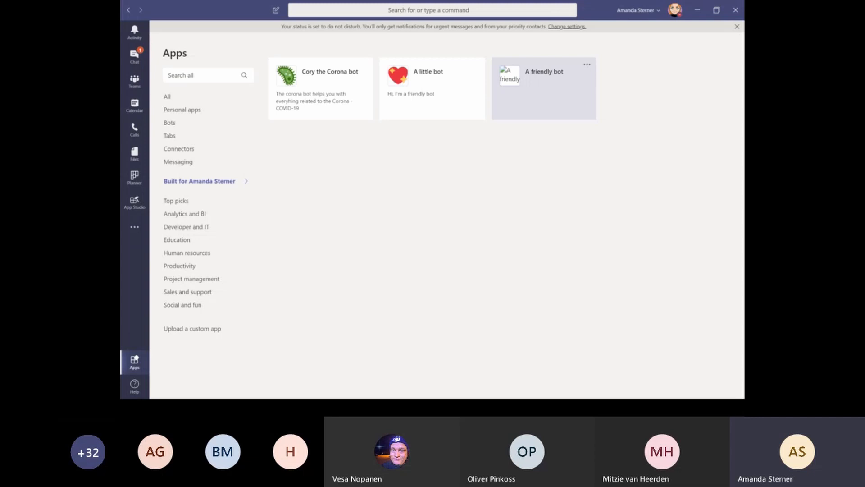
{"action": "key", "text": "alt+Tab"}
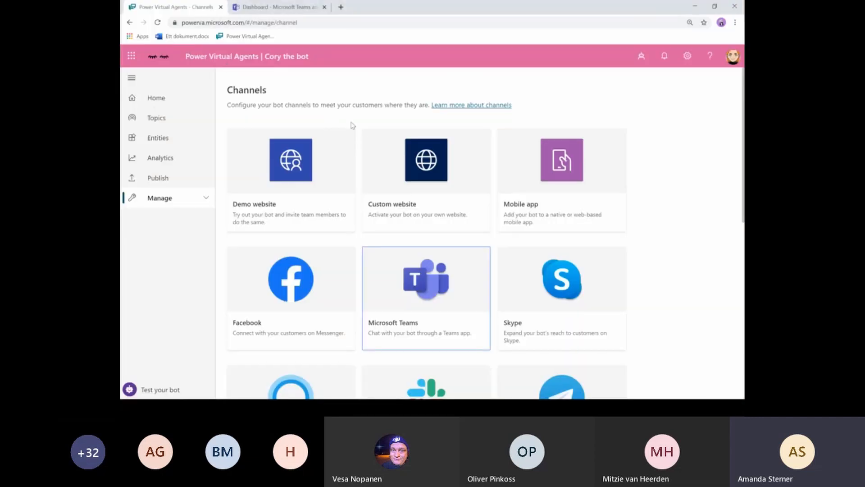
- Navigate from the Teams admin center dashboard through Teams apps to App setup policies
{"action": "left_click", "coordinate": [280, 8]}
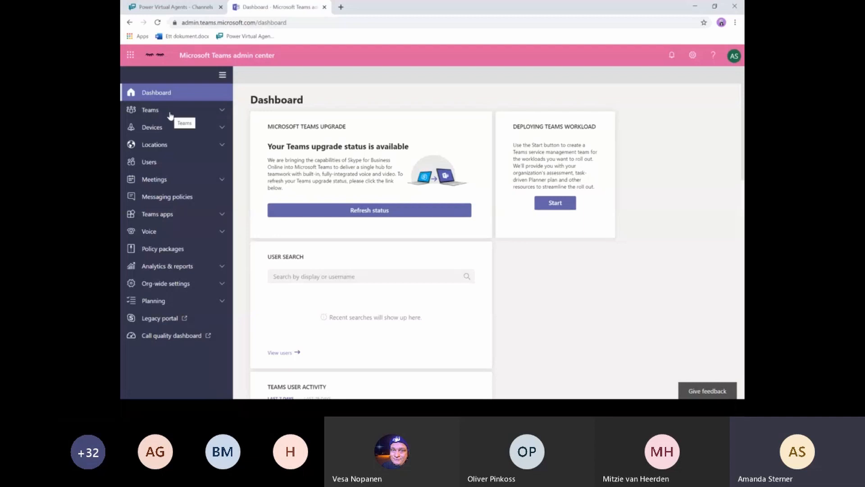
{"action": "left_click", "coordinate": [168, 218]}
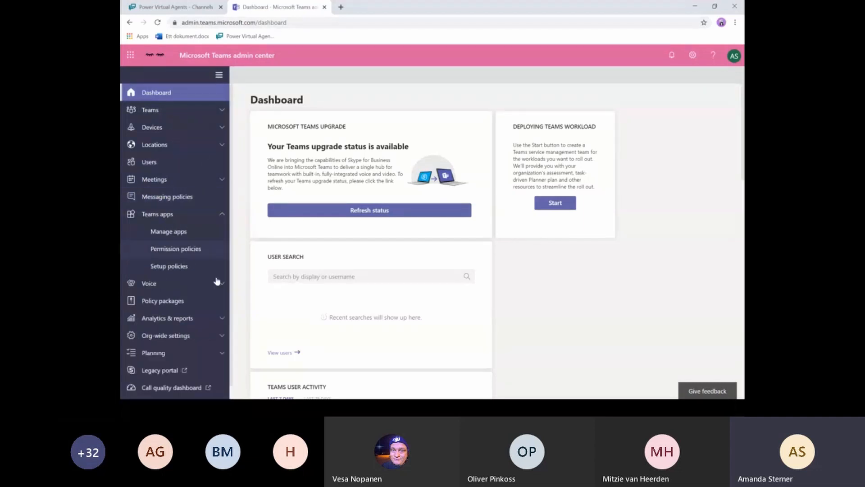
{"action": "left_click", "coordinate": [164, 270]}
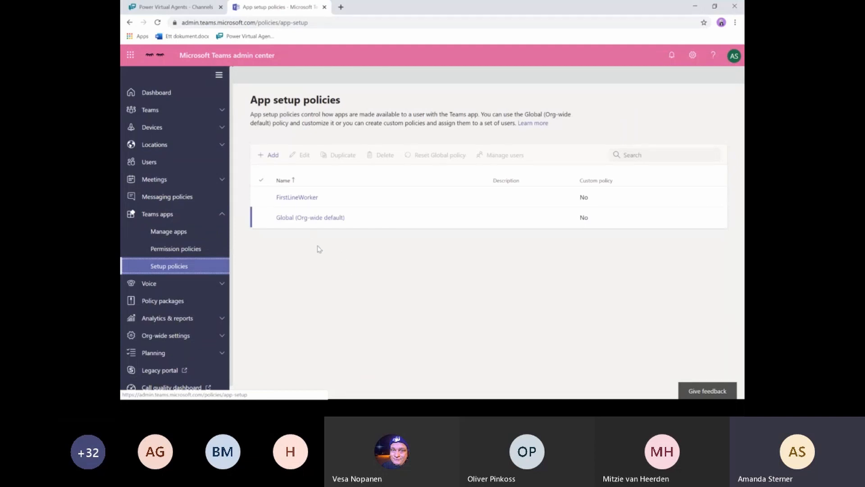
- Open the Global (Org-wide default) policy and select Cory the Corona bot among its pinned apps
{"action": "left_click", "coordinate": [306, 219]}
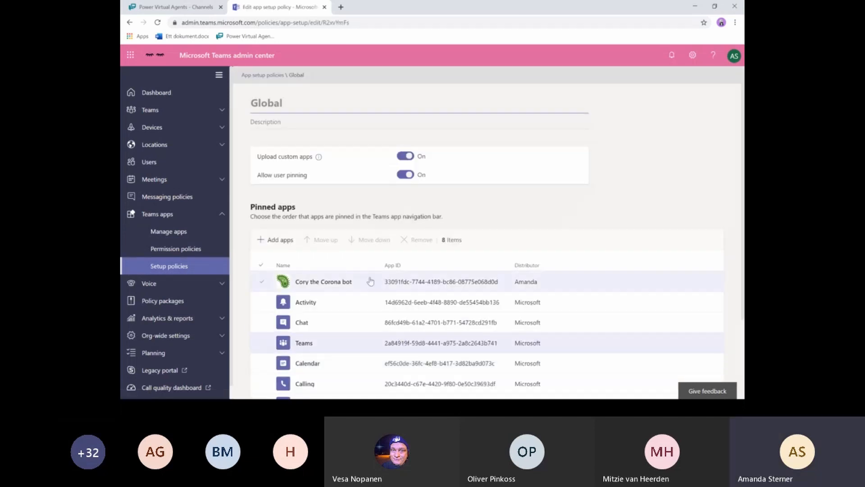
{"action": "scroll", "coordinate": [396, 333], "scroll_direction": "down", "scroll_amount": 2}
{"action": "left_click", "coordinate": [336, 197]}
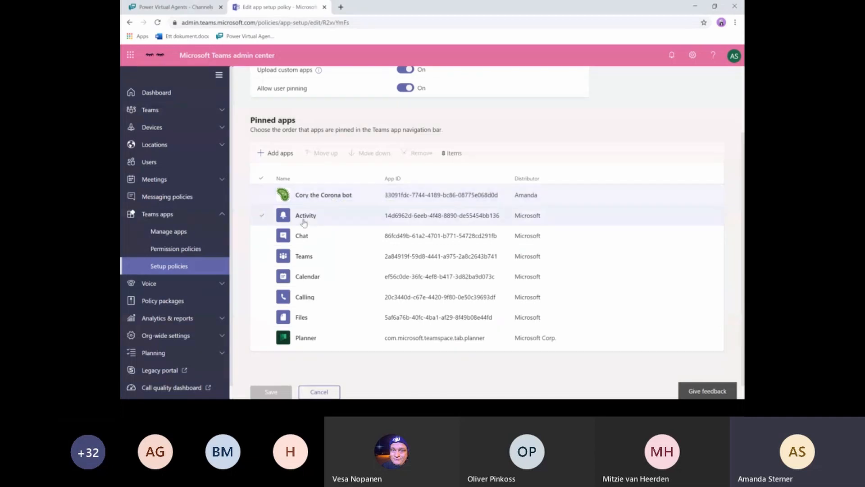
- Add A friendly bot to the pinned apps, then maximize the Incognito Teams window with Cory's chat
{"action": "left_click", "coordinate": [275, 153]}
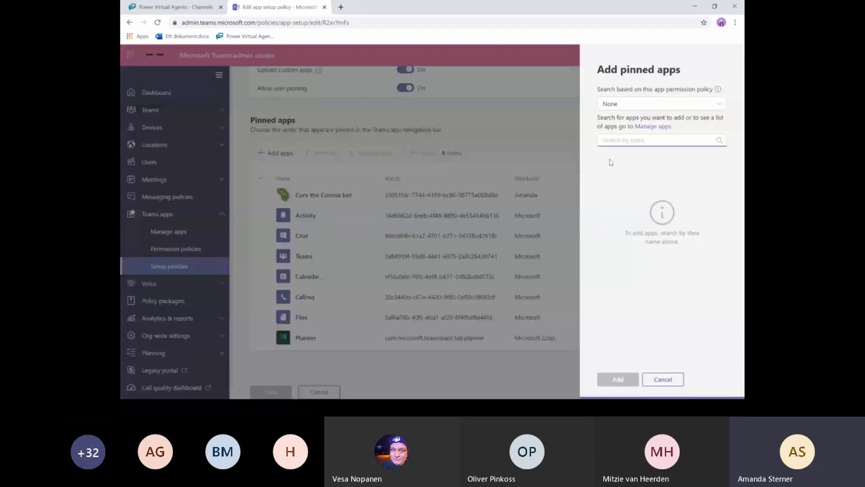
{"action": "type", "text": "friendly"}
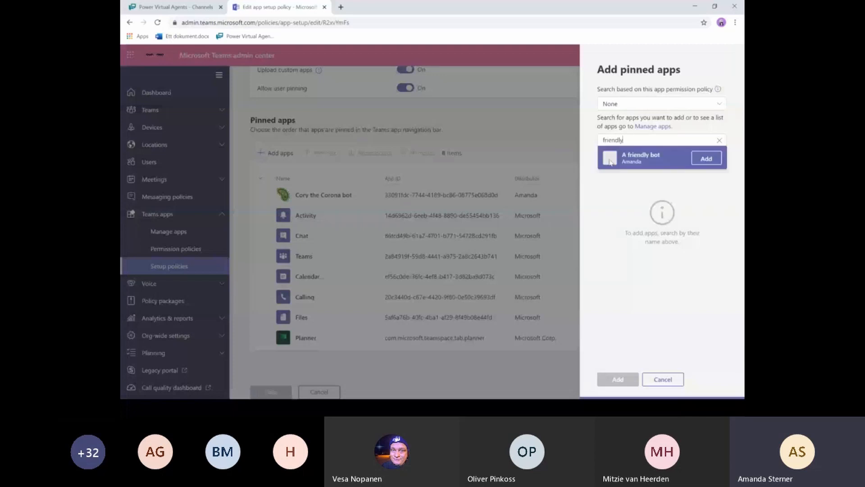
{"action": "left_click", "coordinate": [706, 158]}
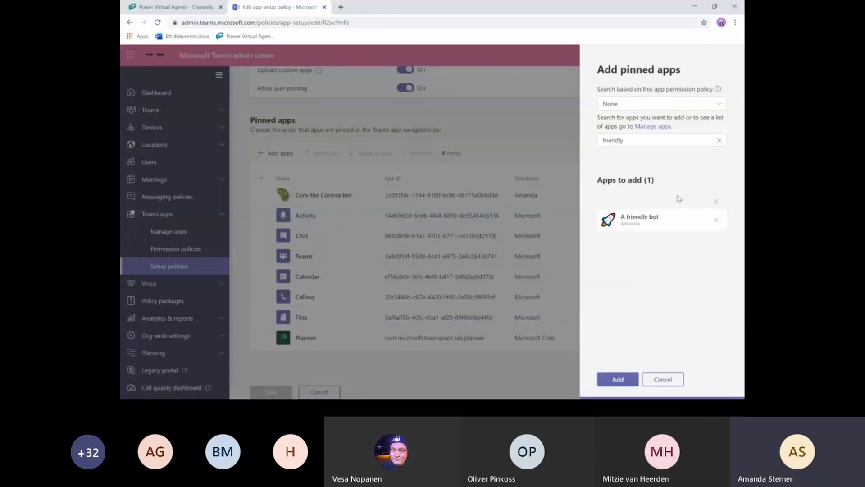
{"action": "right_click", "coordinate": [613, 385]}
{"action": "key", "text": "Escape"}
{"action": "left_click", "coordinate": [610, 378]}
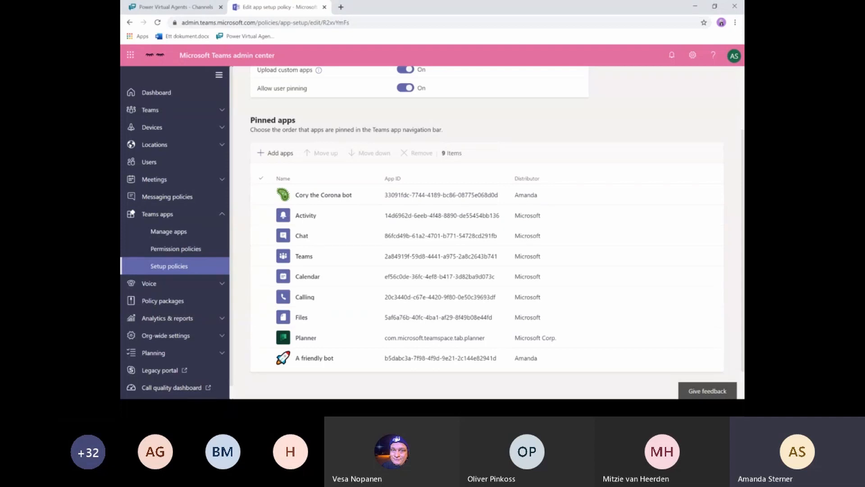
{"action": "left_click_drag", "start_coordinate": [121, 2], "coordinate": [563, 49]}
{"action": "double_click", "coordinate": [563, 49]}
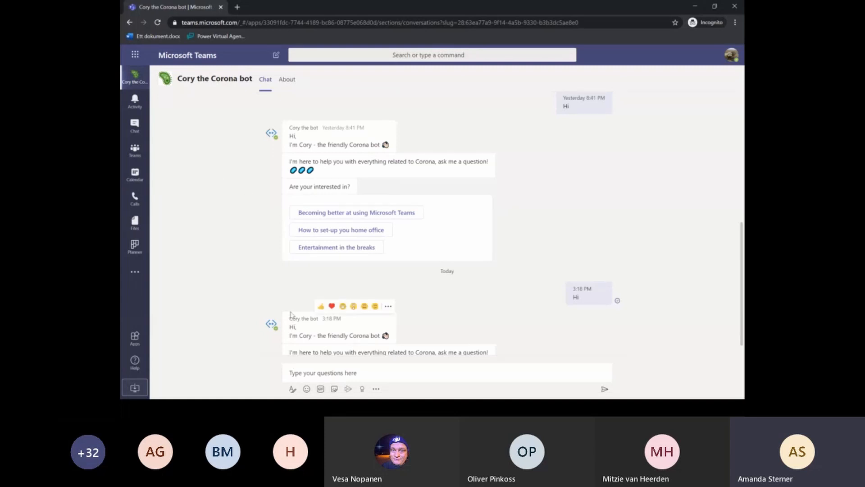
- Send Cory the messages 'Hi', 'wfh' and 'WFH' in the Teams chat to get work-from-home topics
{"action": "scroll", "coordinate": [269, 267], "scroll_direction": "down", "scroll_amount": 1}
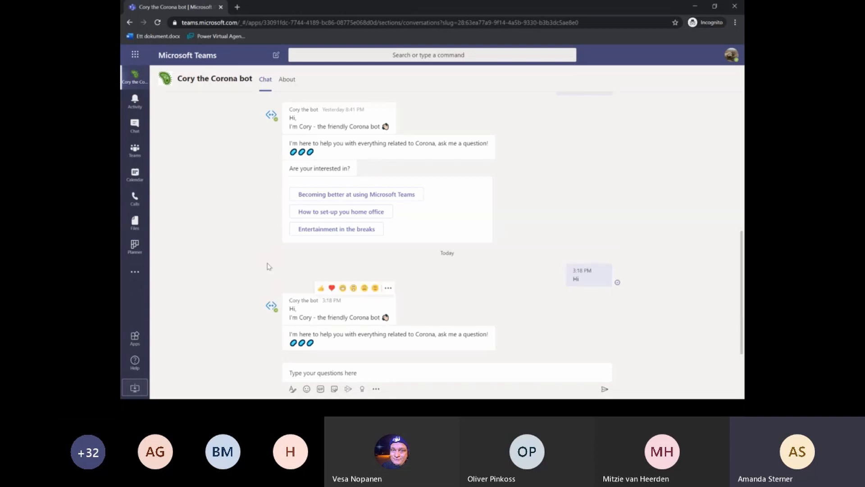
{"action": "left_click", "coordinate": [359, 373]}
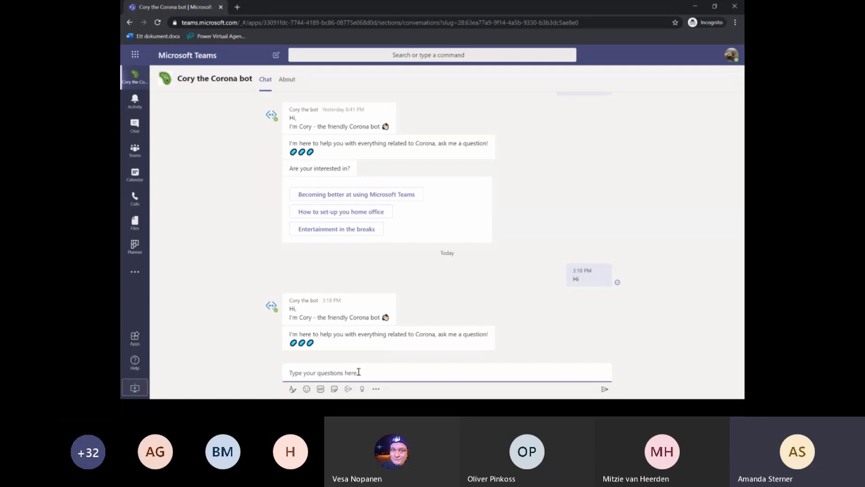
{"action": "type", "text": "Hi"}
{"action": "key", "text": "Return"}
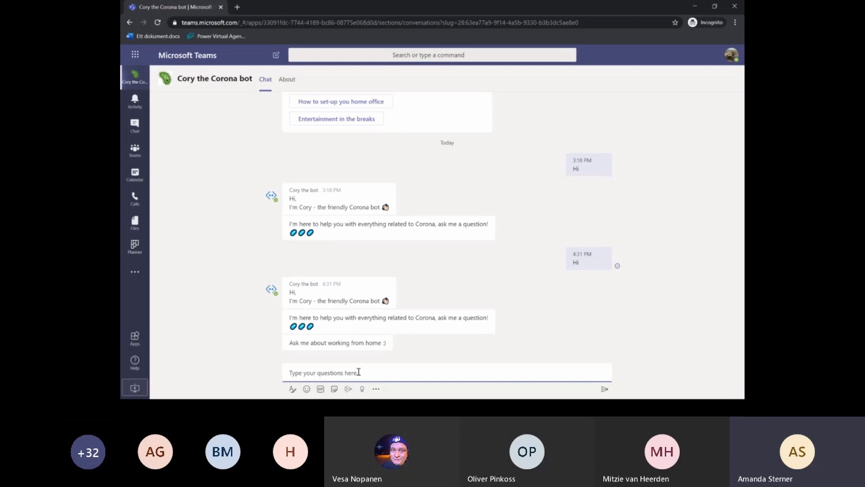
{"action": "type", "text": "wfh"}
{"action": "key", "text": "Return"}
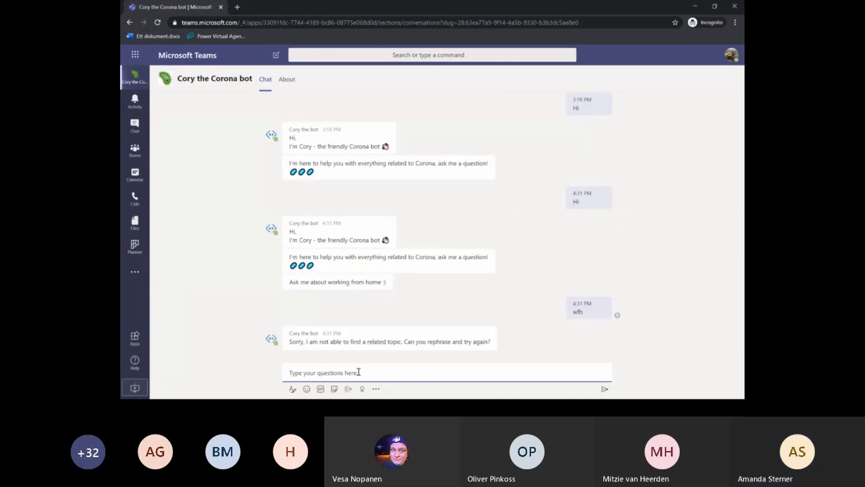
{"action": "type", "text": "WFH"}
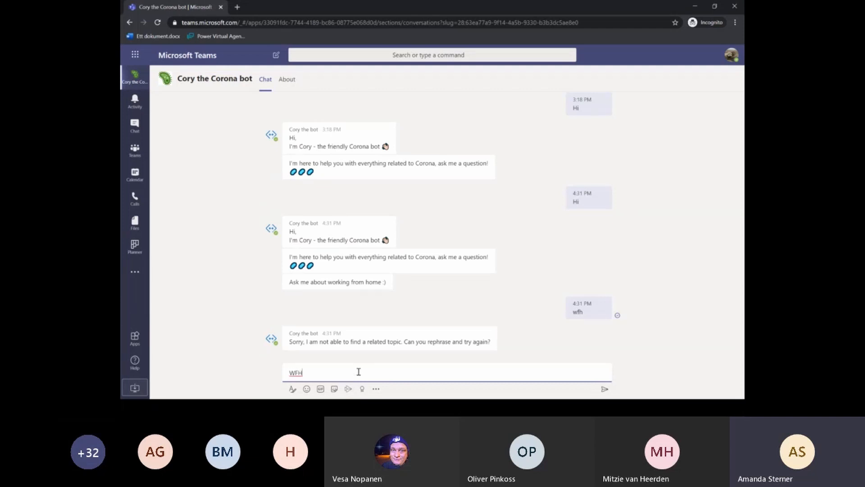
{"action": "key", "text": "Return"}
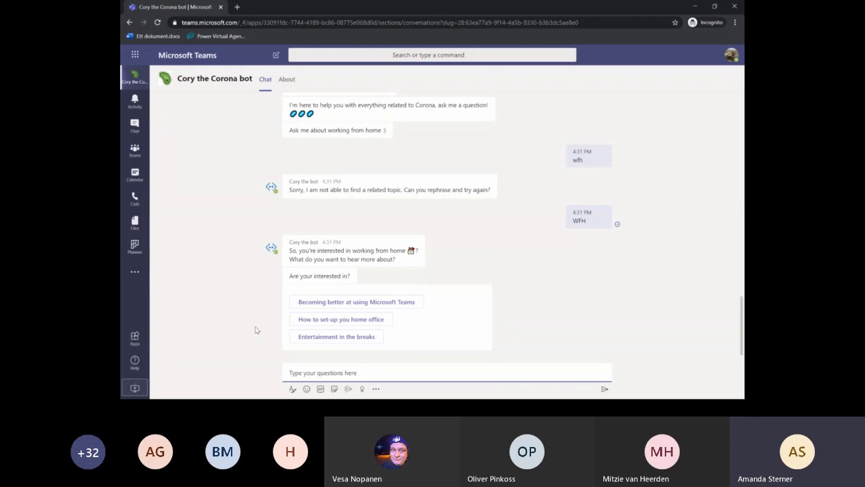
- Pick Entertainment in the breaks, then ask about screens and choose About screens
{"action": "left_click", "coordinate": [333, 338]}
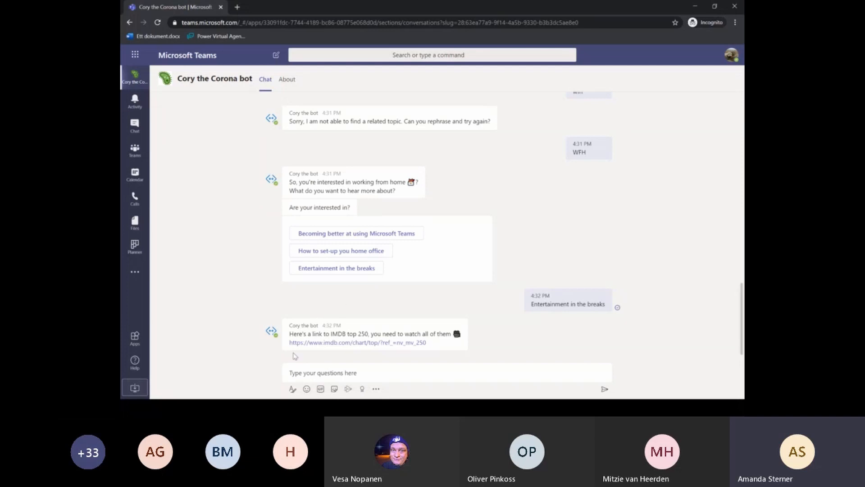
{"action": "left_click", "coordinate": [368, 374]}
{"action": "type", "text": "reen"}
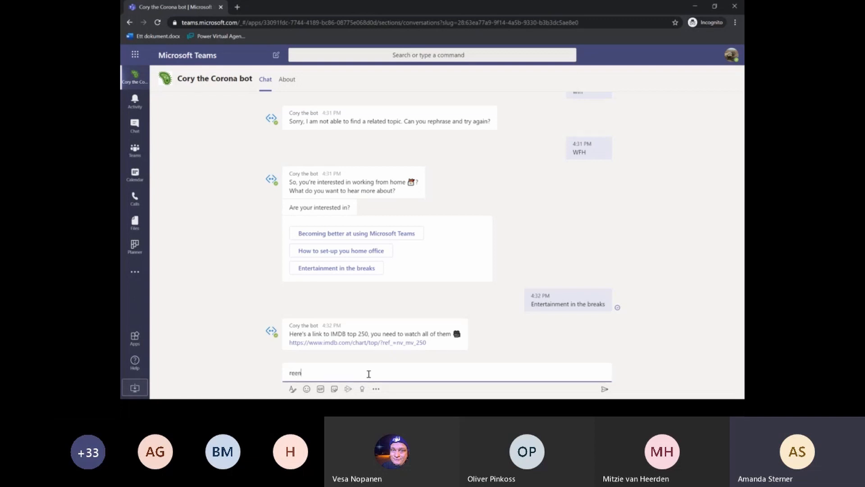
{"action": "key", "text": "BackSpace"}
{"action": "key", "text": "BackSpace"}
{"action": "key", "text": "BackSpace"}
{"action": "key", "text": "BackSpace"}
{"action": "type", "text": "Great"}
{"action": "key", "text": "Return"}
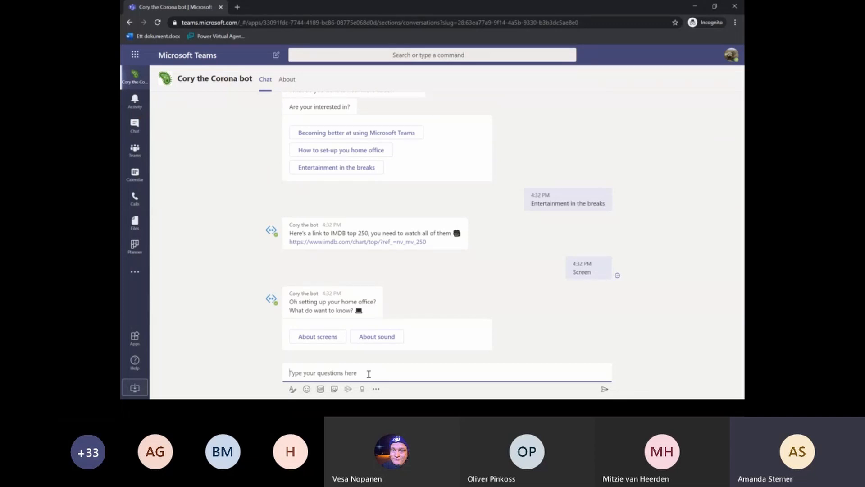
{"action": "left_click", "coordinate": [321, 337]}
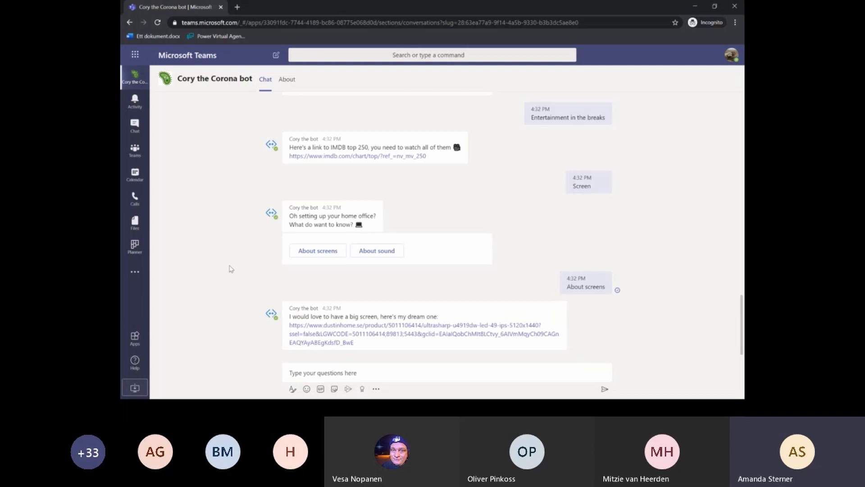
- Ask Cory about 'Sick leave', answer Dep A, then return to Power Virtual Agents
{"action": "left_click", "coordinate": [395, 376]}
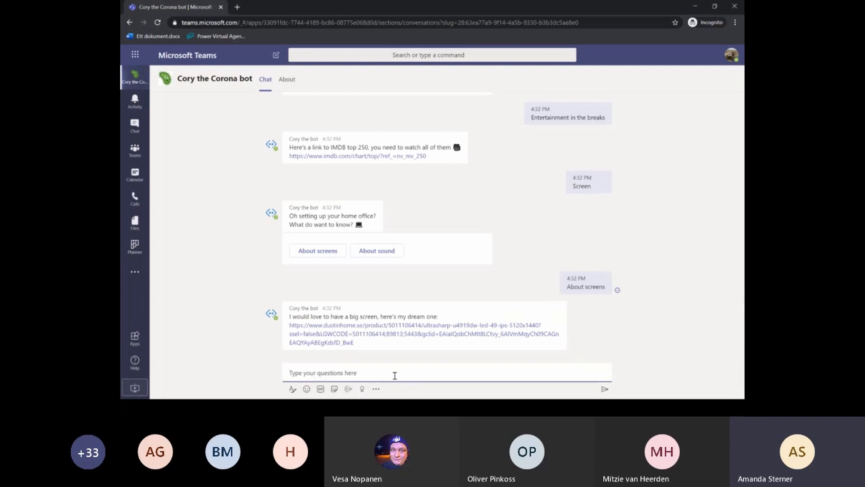
{"action": "type", "text": "Sick leave"}
{"action": "key", "text": "Return"}
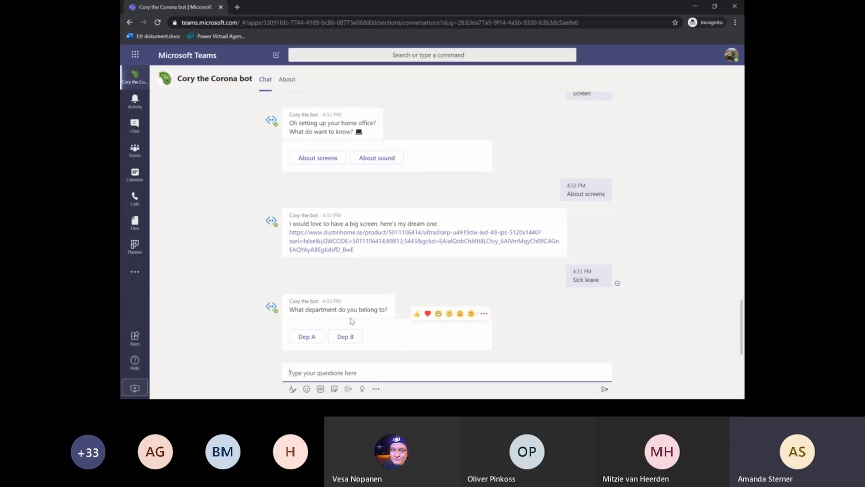
{"action": "left_click", "coordinate": [309, 337]}
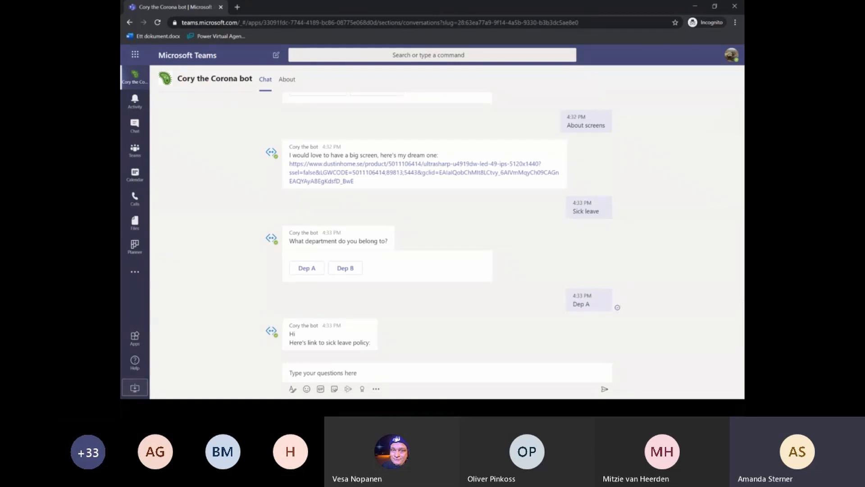
{"action": "key", "text": "alt+Tab"}
{"action": "left_click", "coordinate": [139, 10]}
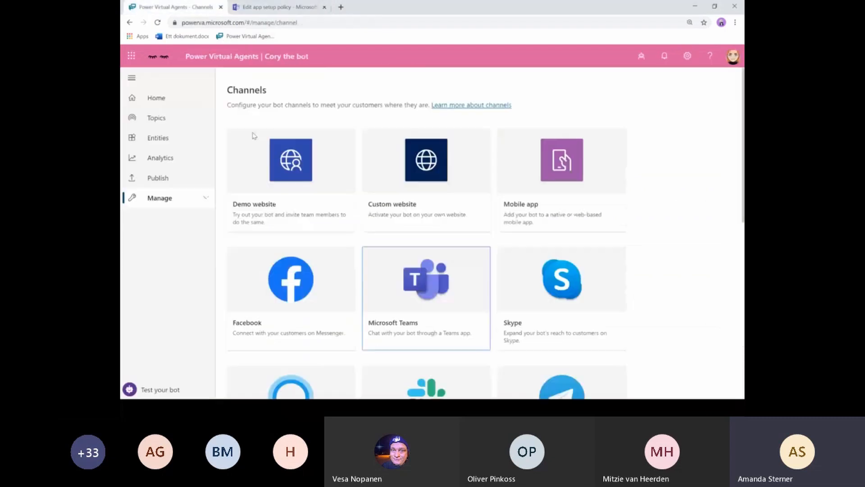
- Open Cory's Analytics from Home and view the Customer Satisfaction tab with its 5.0 CSAT score
{"action": "left_click", "coordinate": [142, 97]}
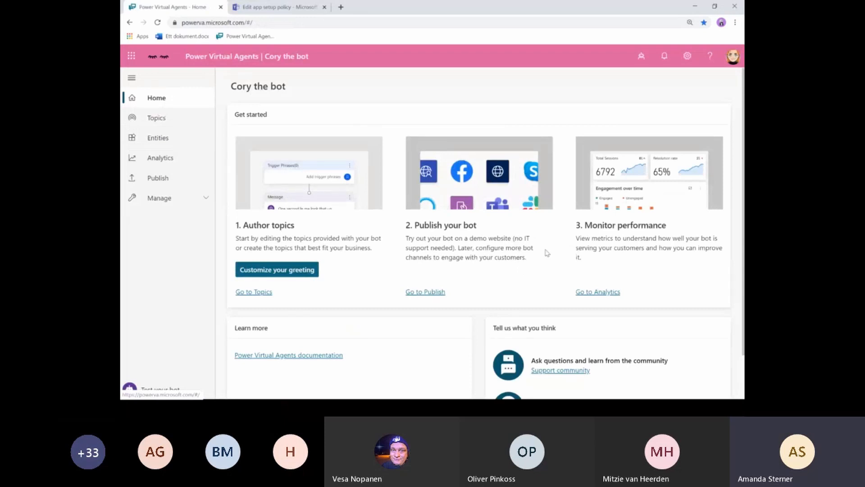
{"action": "left_click", "coordinate": [608, 293]}
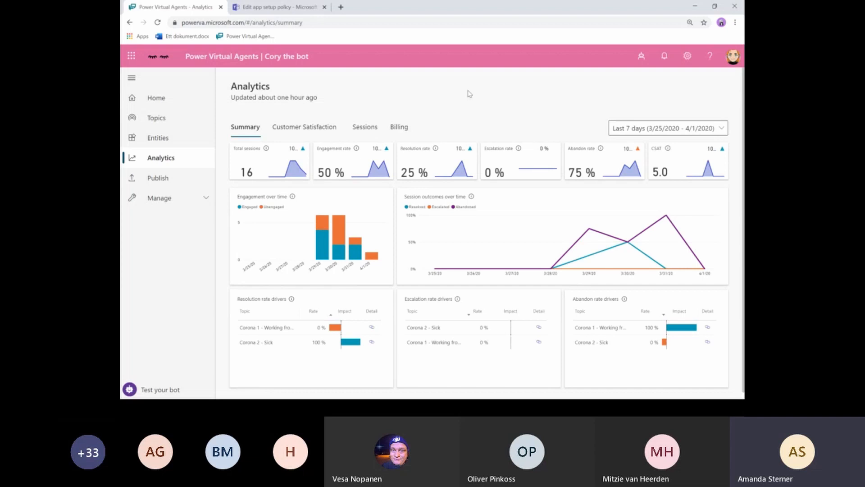
{"action": "left_click", "coordinate": [301, 131]}
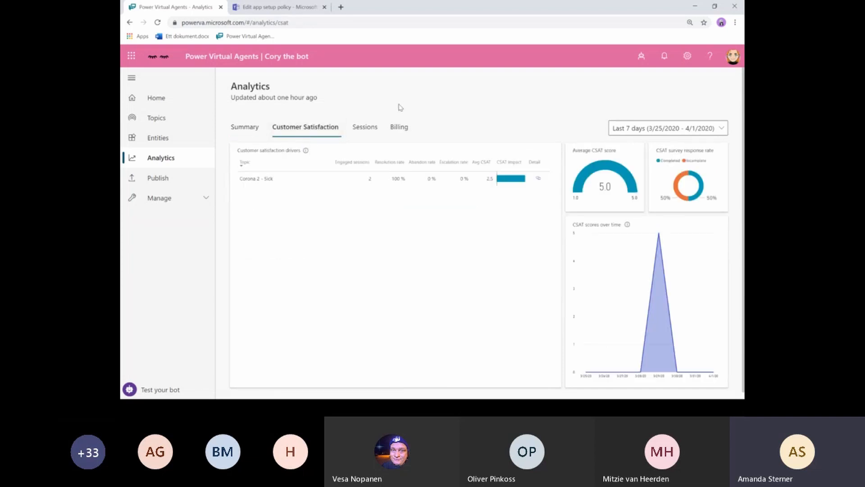